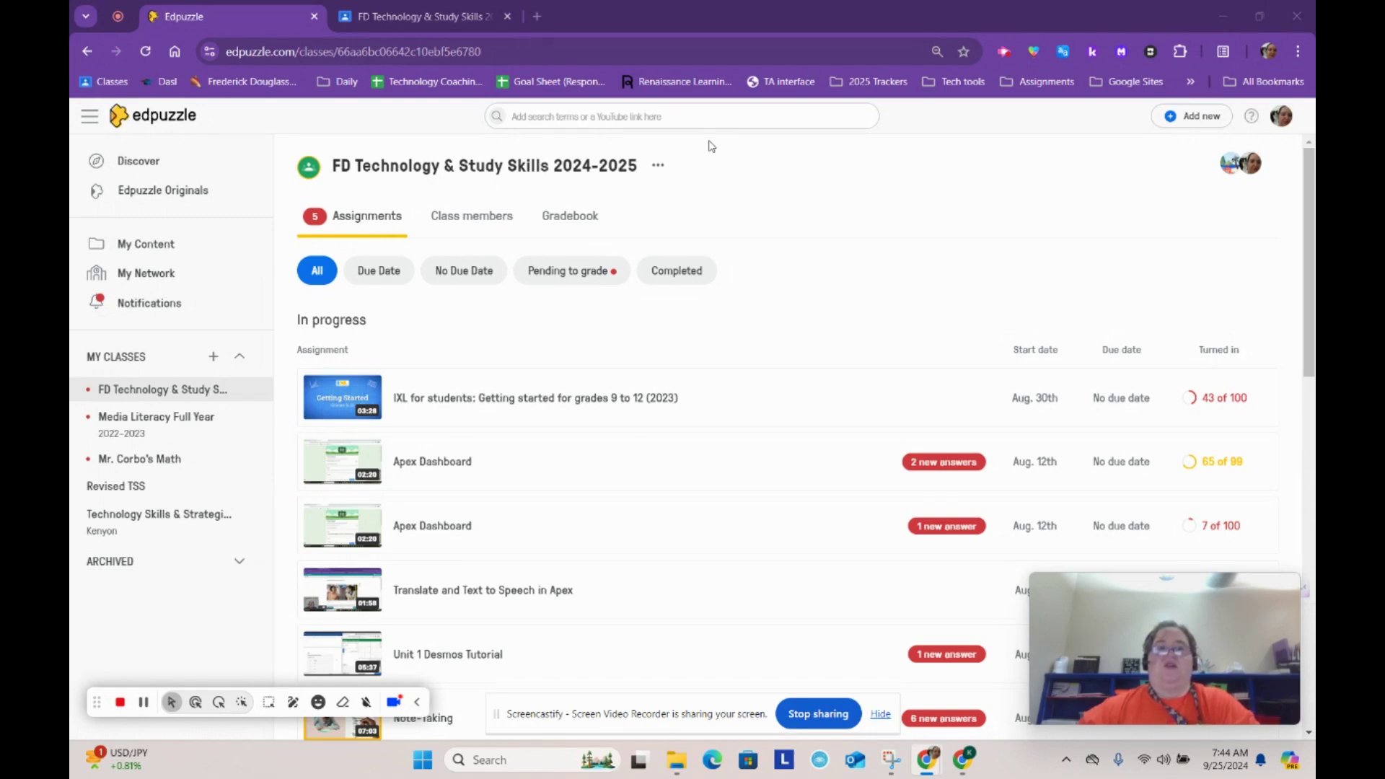
# Start a new Edpuzzle student project from the Add new menu to get a blank form
pyautogui.click(1201, 121)
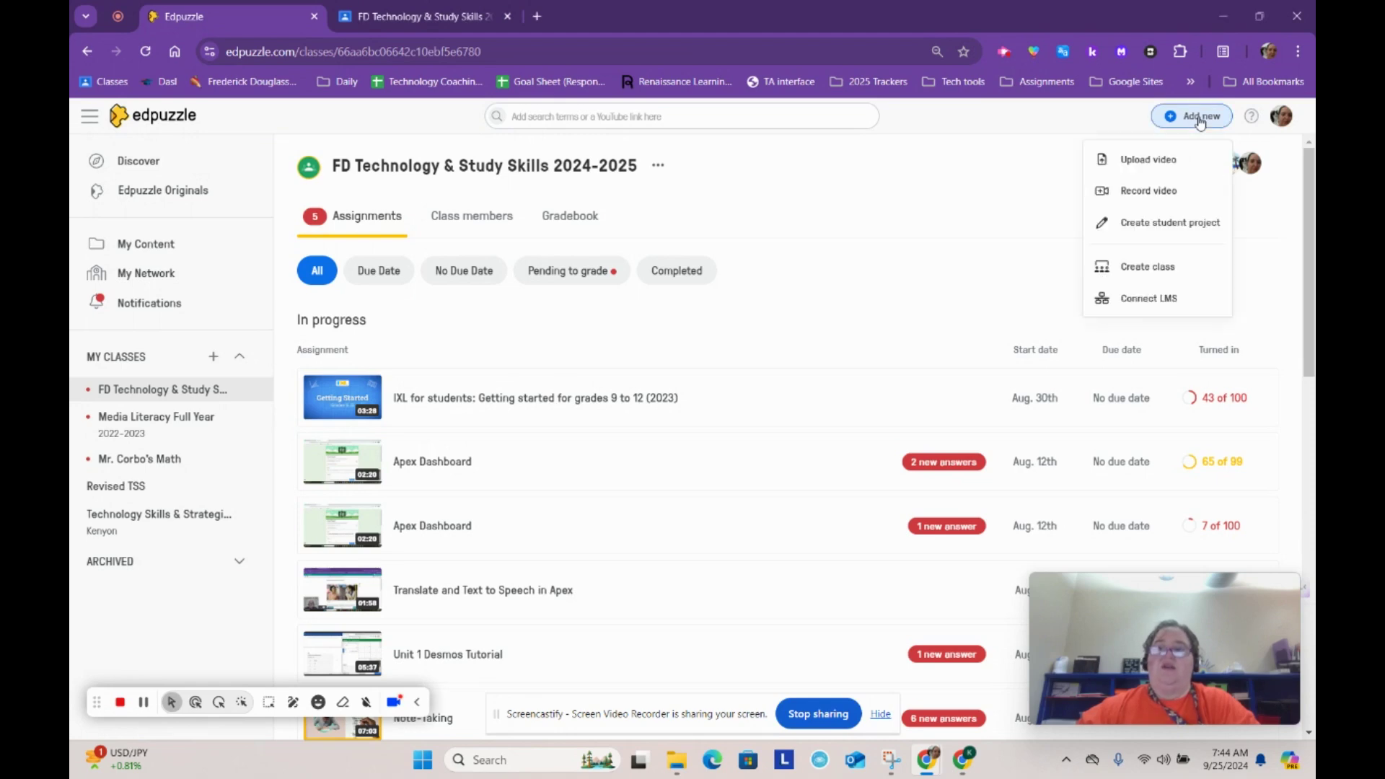
pyautogui.click(1201, 224)
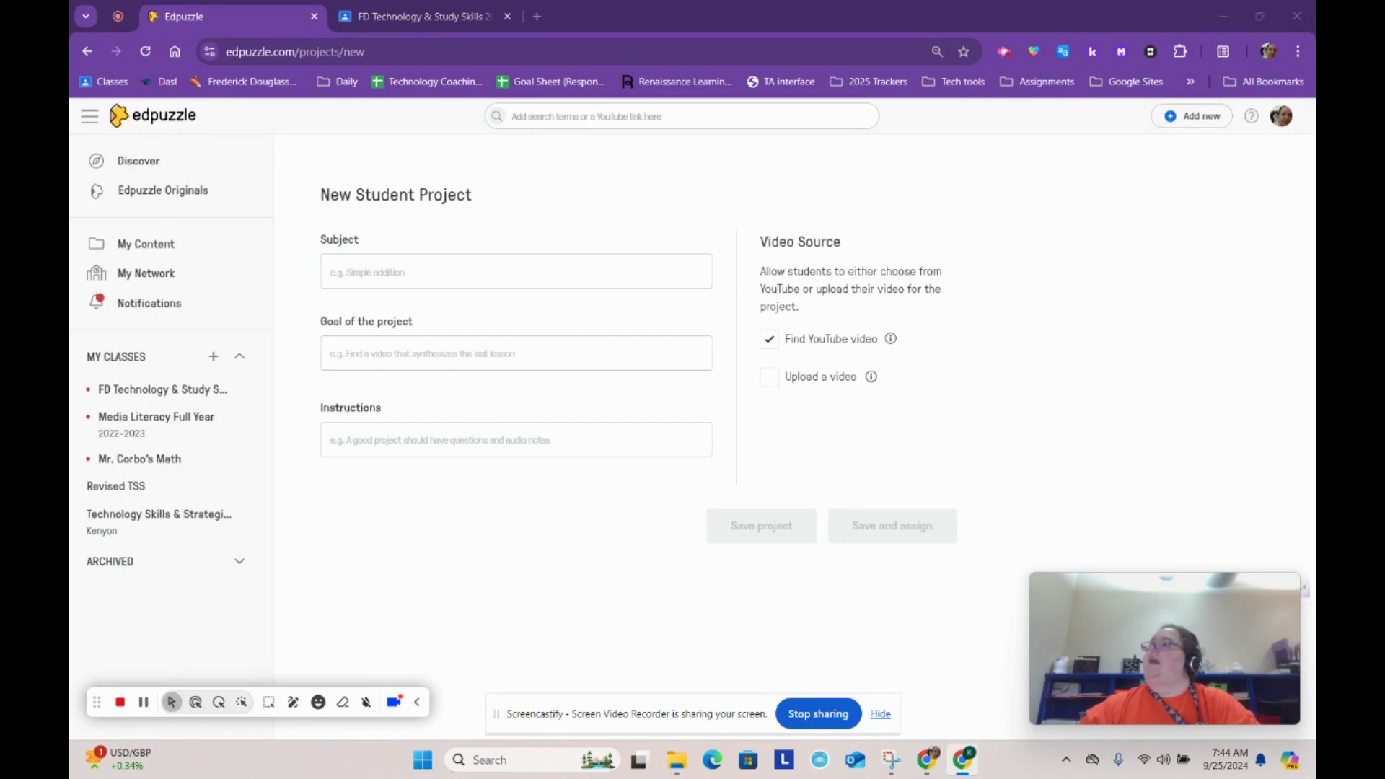
pyautogui.hotkey('alt', 'Tab')
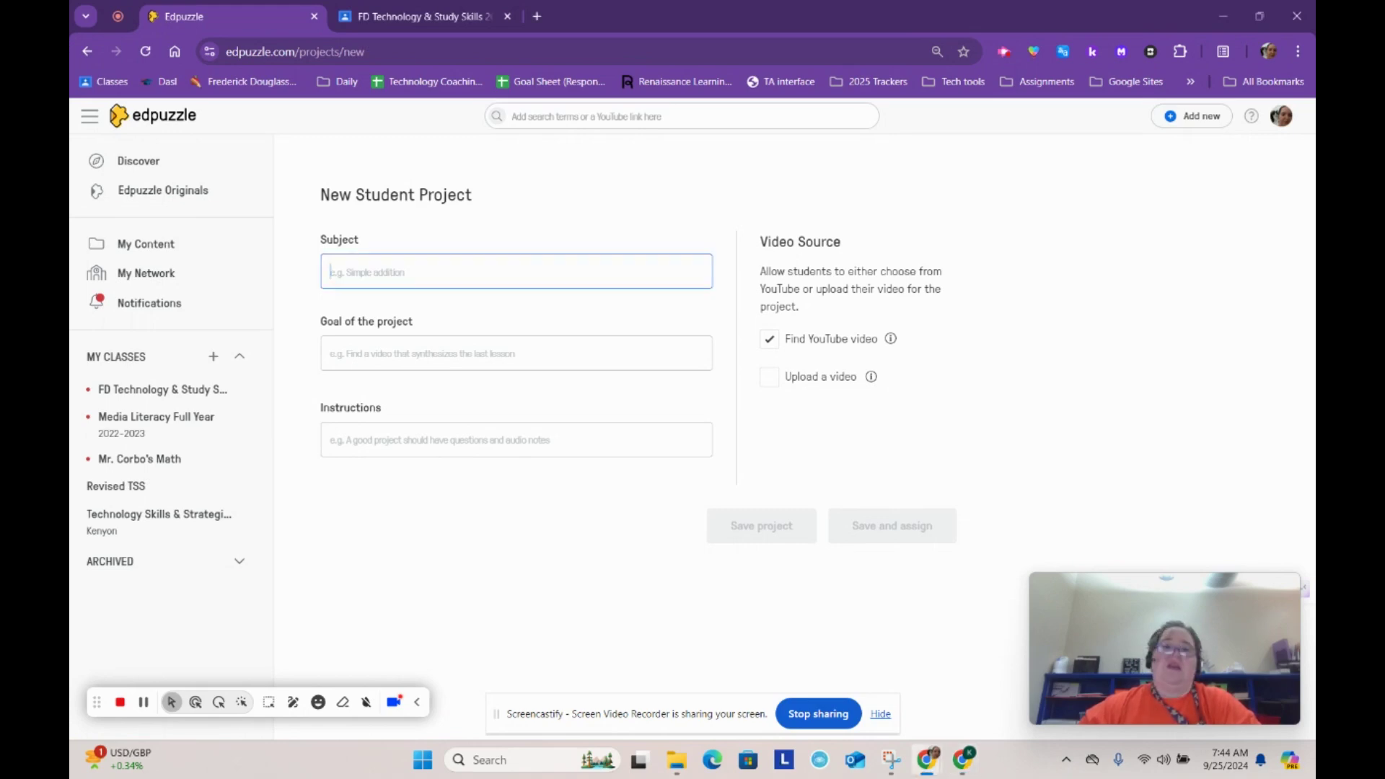
# Open the Unit 2, Lesson 11: Internet Safety Project assignment from the class's Classwork
pyautogui.click(455, 8)
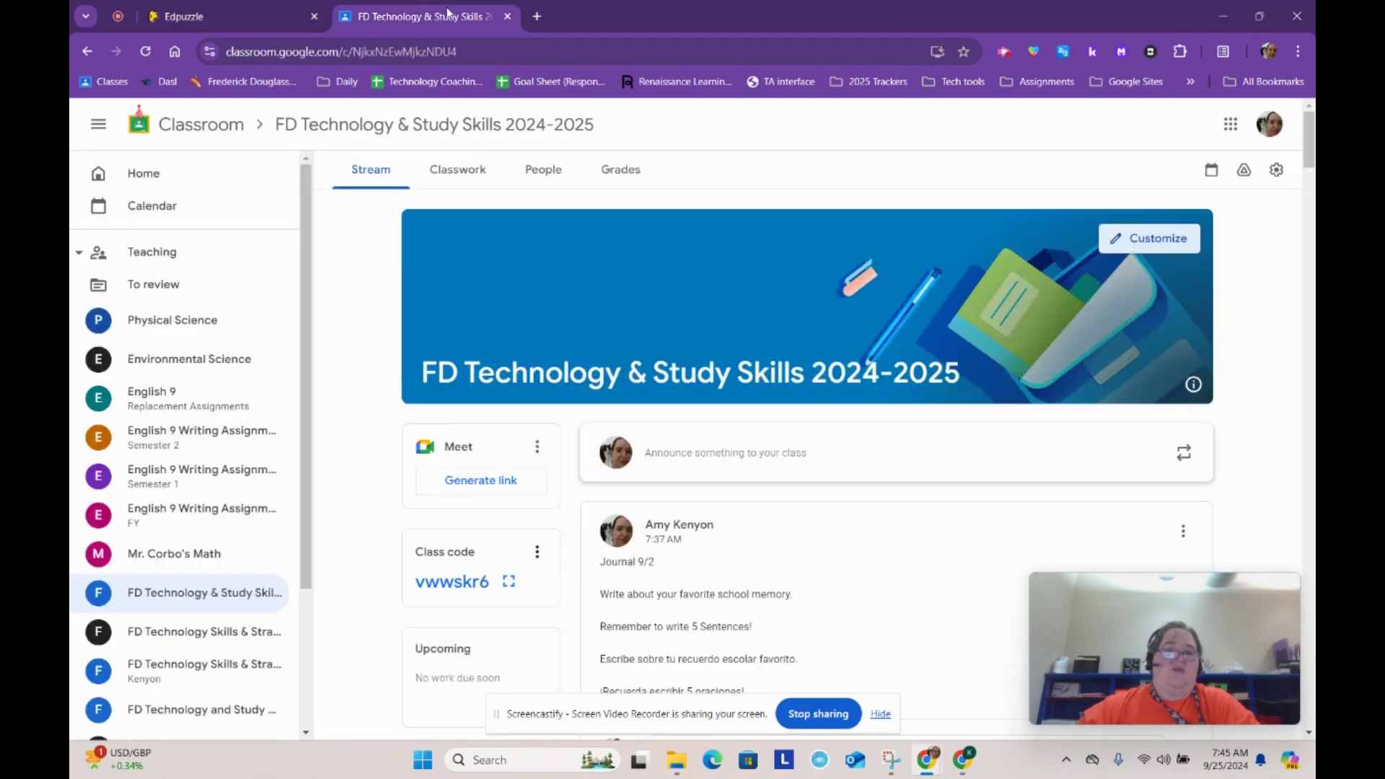
pyautogui.click(457, 184)
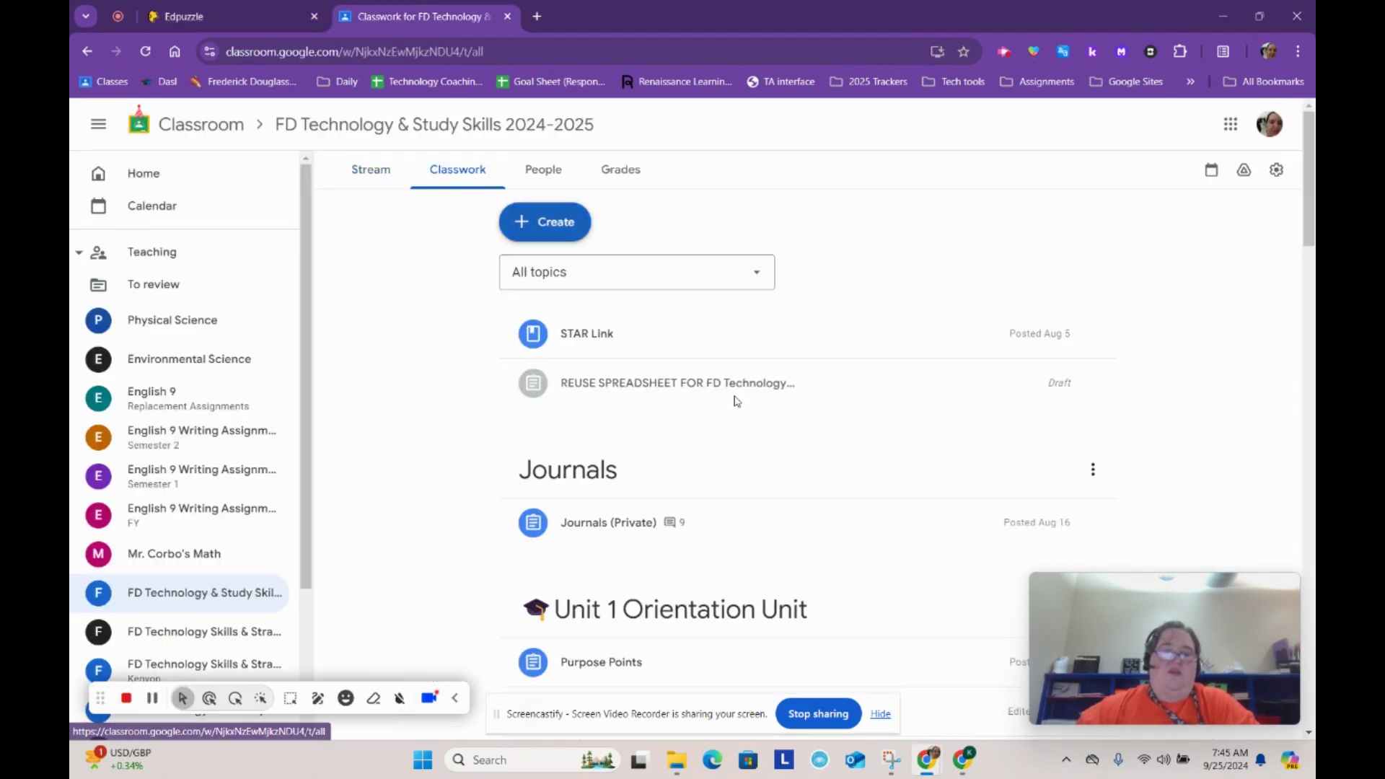
pyautogui.scroll(-15, 800, 326)
pyautogui.scroll(-1, 799, 327)
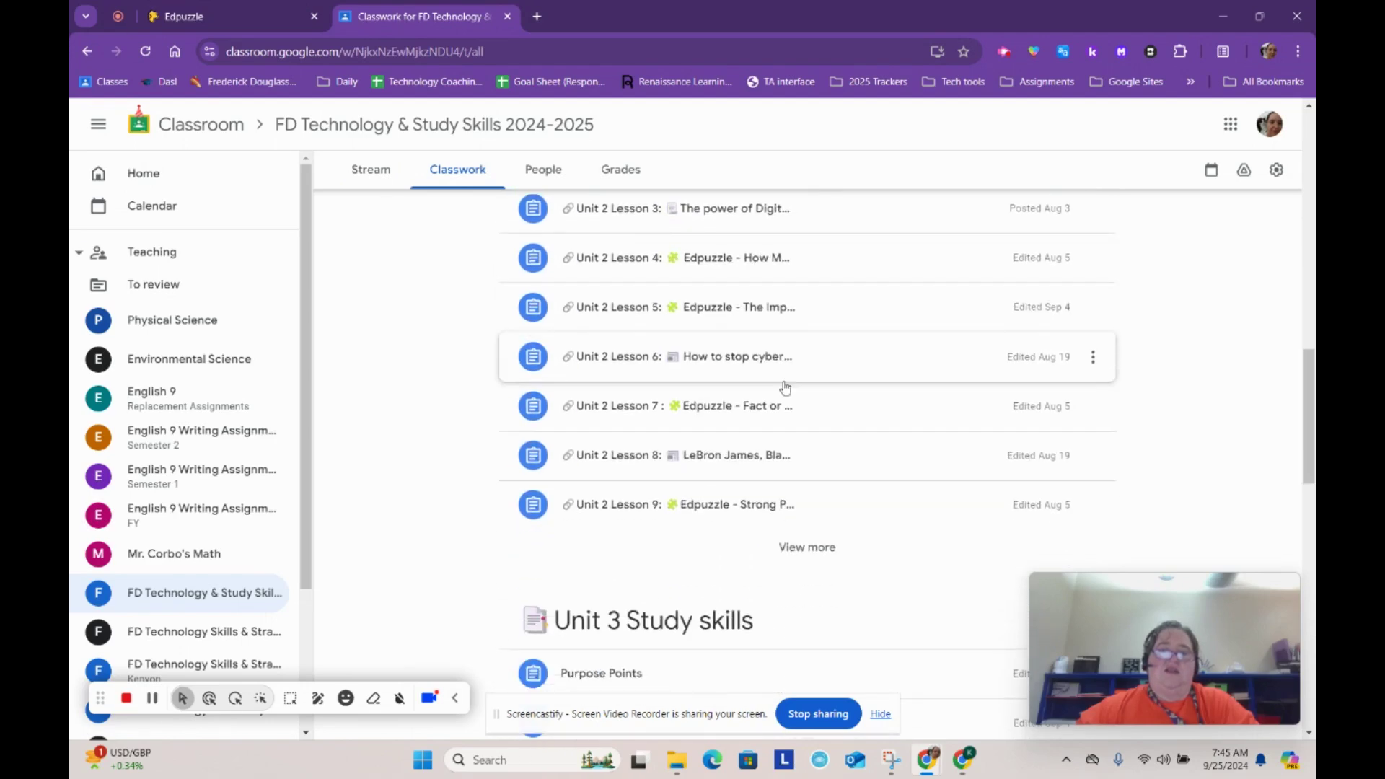
pyautogui.click(800, 546)
pyautogui.scroll(-5, 866, 376)
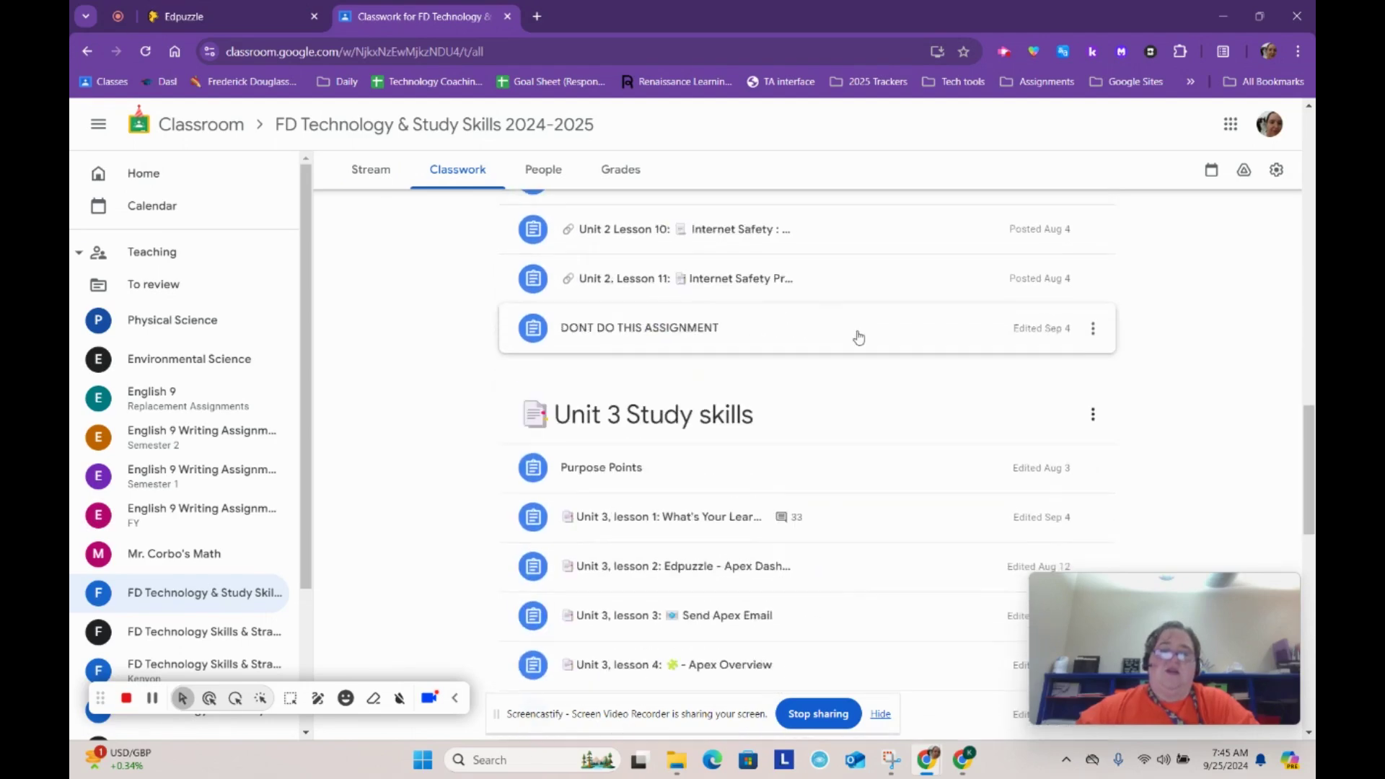
pyautogui.click(742, 283)
pyautogui.scroll(-3, 759, 415)
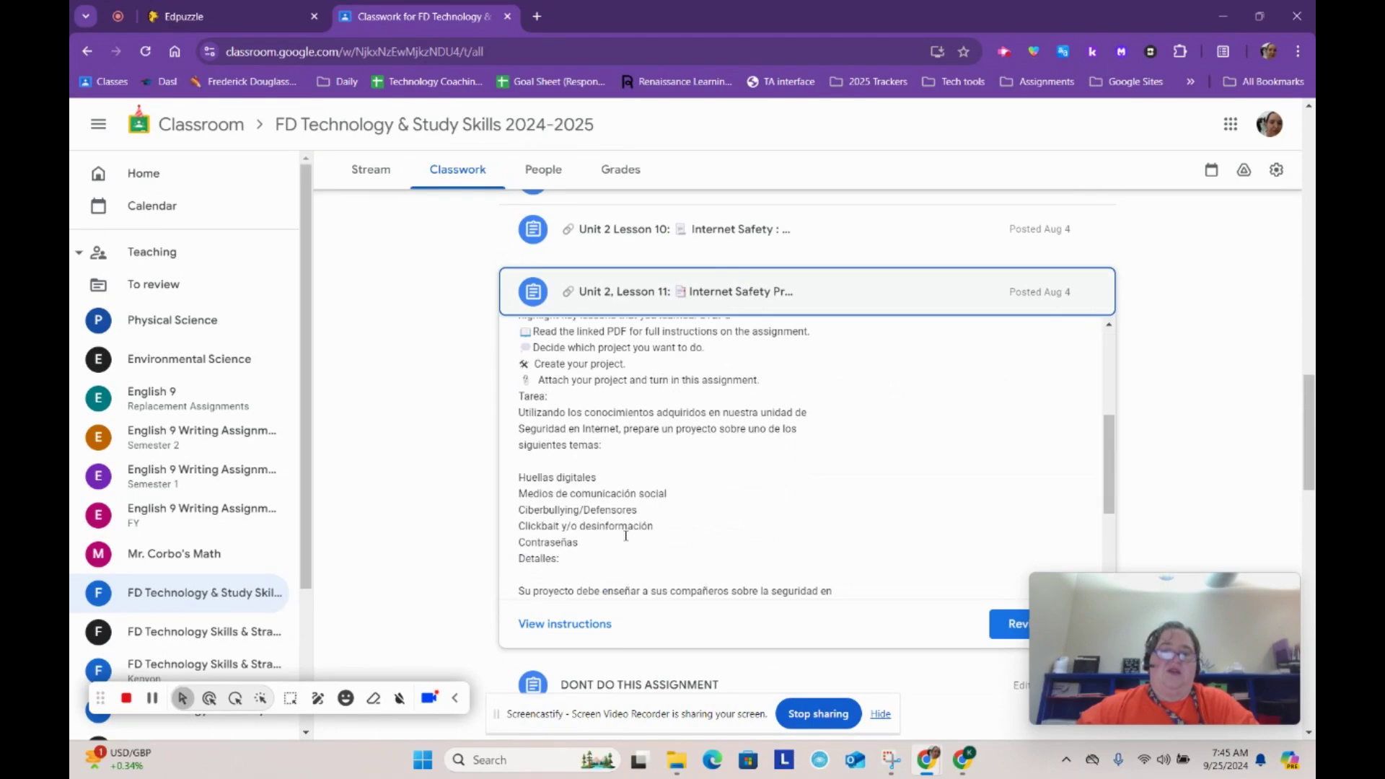
pyautogui.click(565, 624)
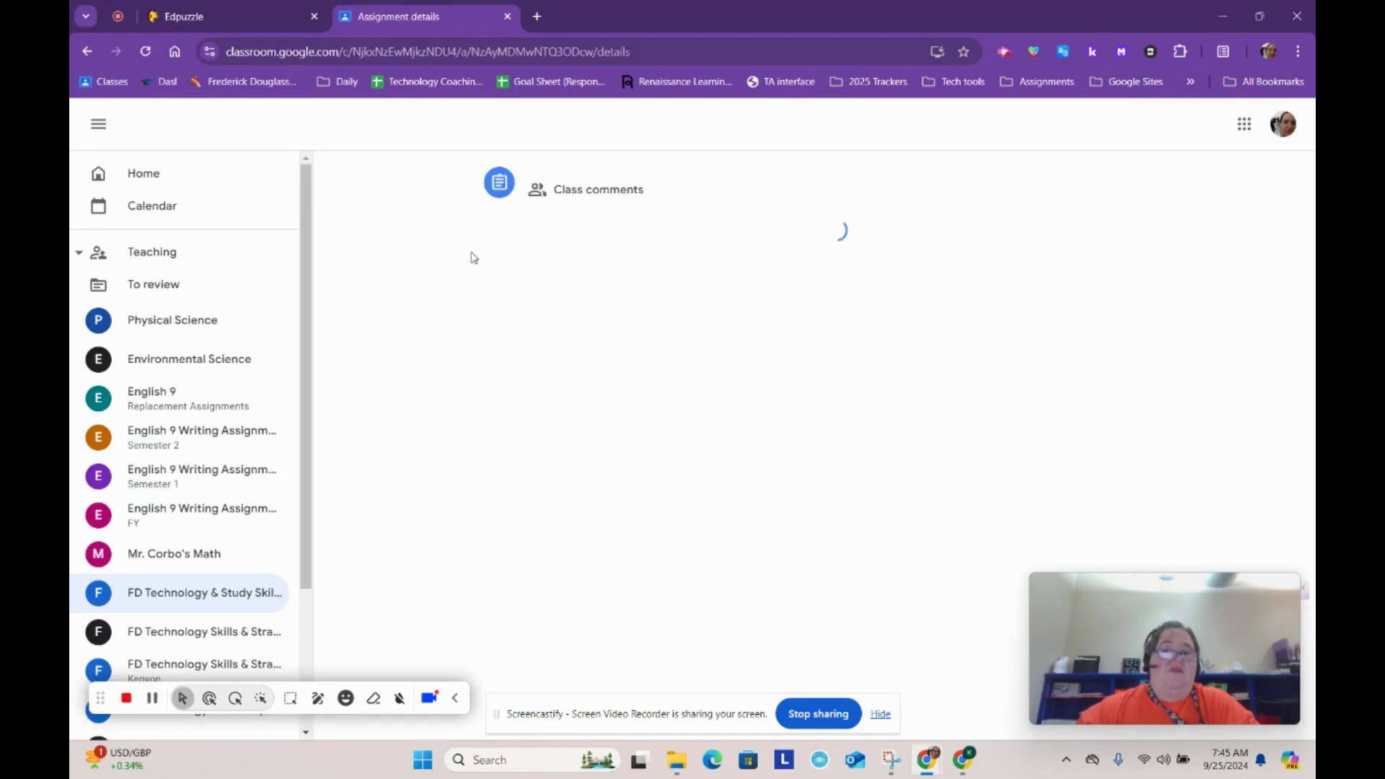
# Copy the assignment title 'Internet Safety Project'
pyautogui.scroll(2, 718, 352)
pyautogui.scroll(3, 718, 353)
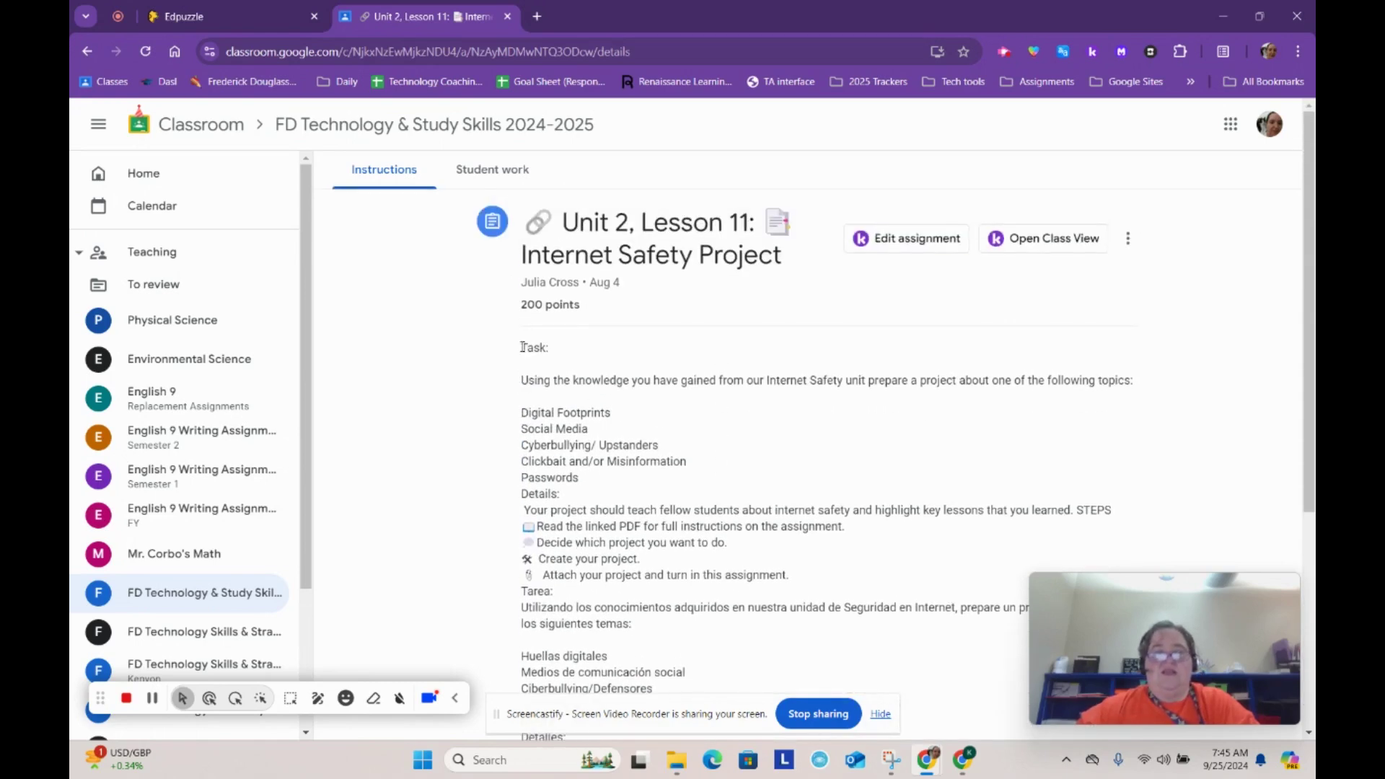
pyautogui.moveTo(524, 351); pyautogui.dragTo(641, 538)
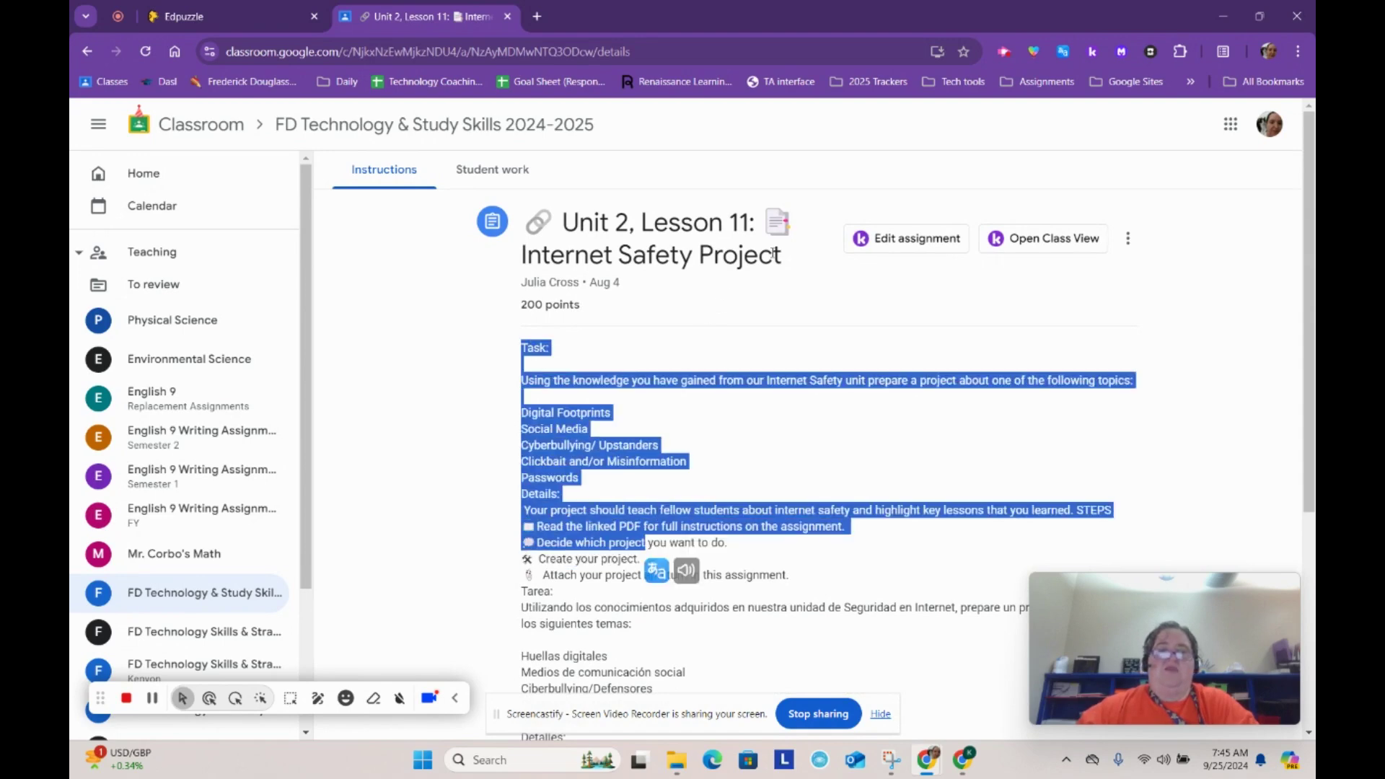
pyautogui.moveTo(798, 261); pyautogui.dragTo(525, 257)
pyautogui.hotkey('ctrl', 'c')
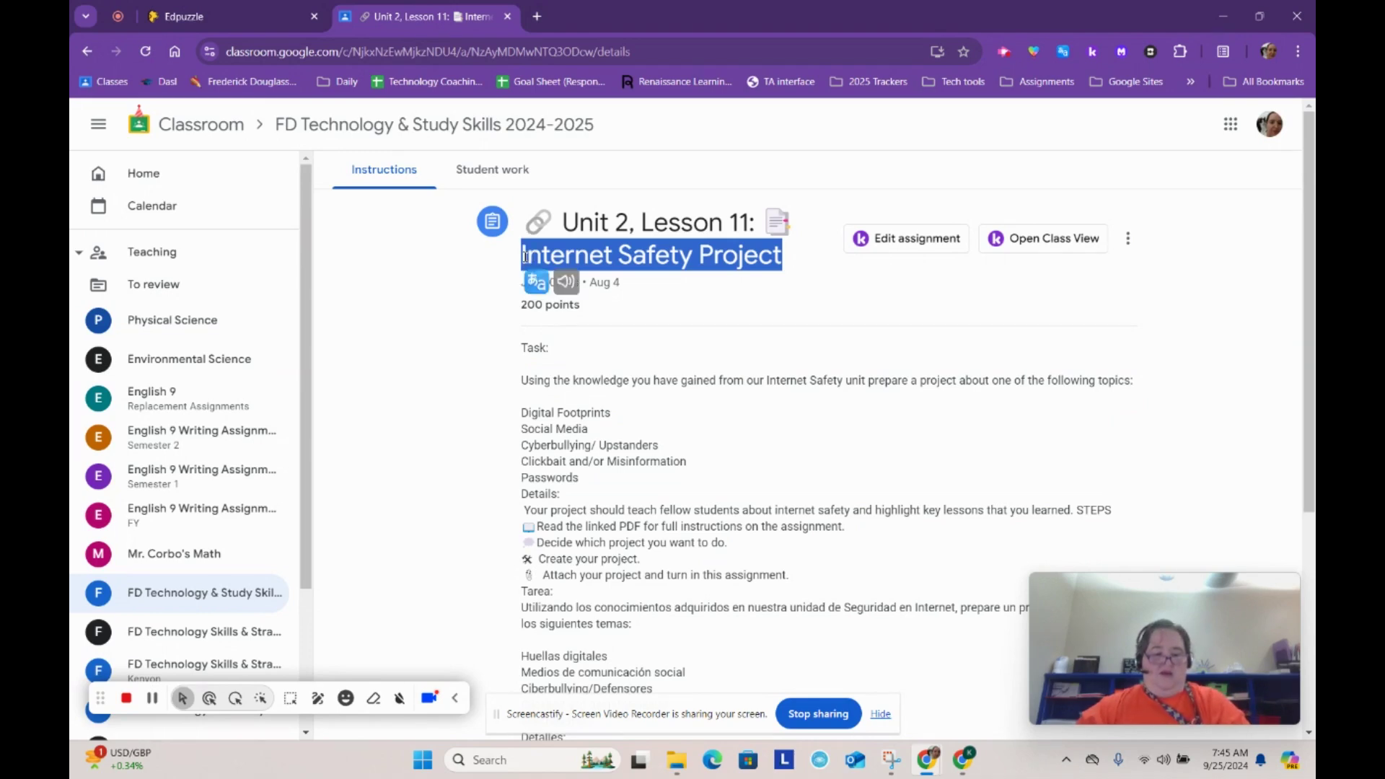
pyautogui.click(165, 16)
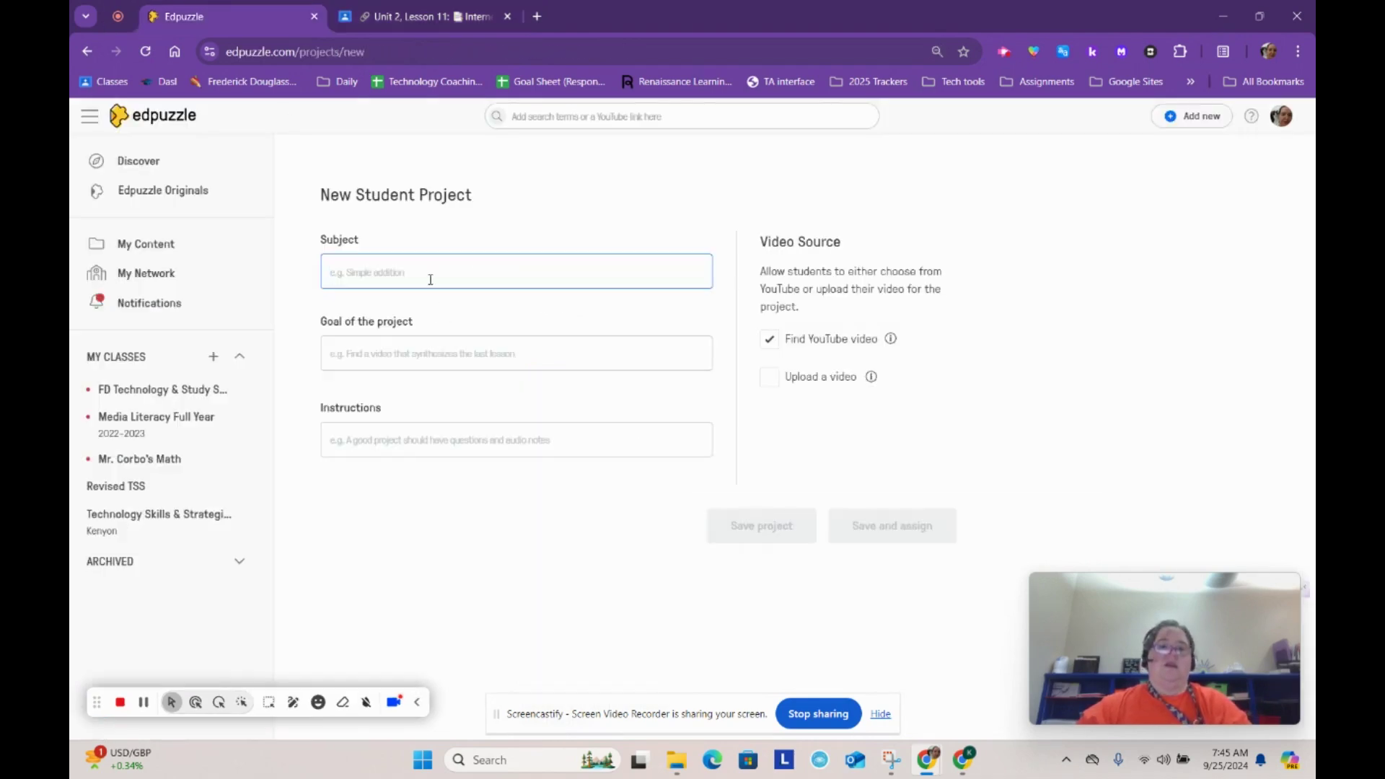
# Paste the title into Subject and add 'final' so it reads 'Internet Safety final Project'
pyautogui.hotkey('ctrl', 'v')
pyautogui.click(329, 272)
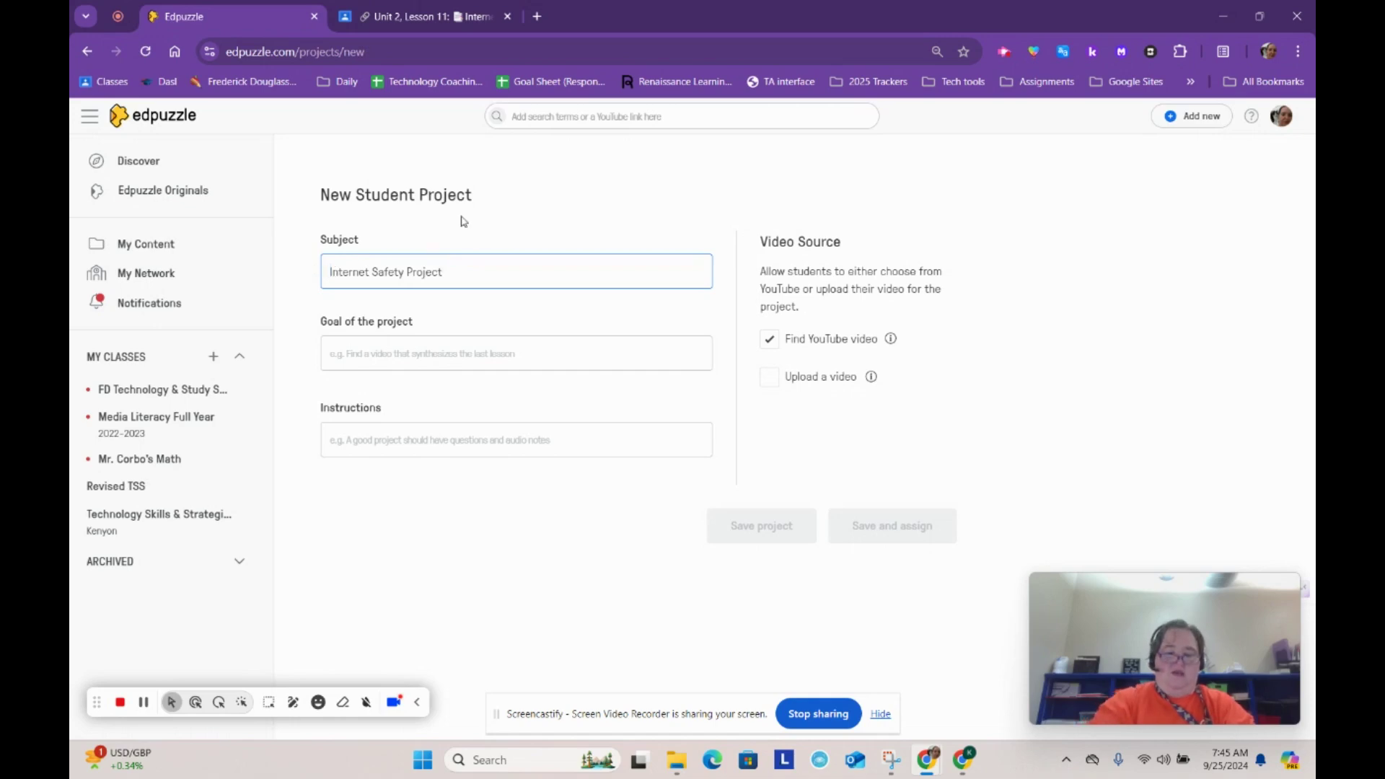
pyautogui.write('Uni')
pyautogui.press('BackSpace')
pyautogui.press('BackSpace')
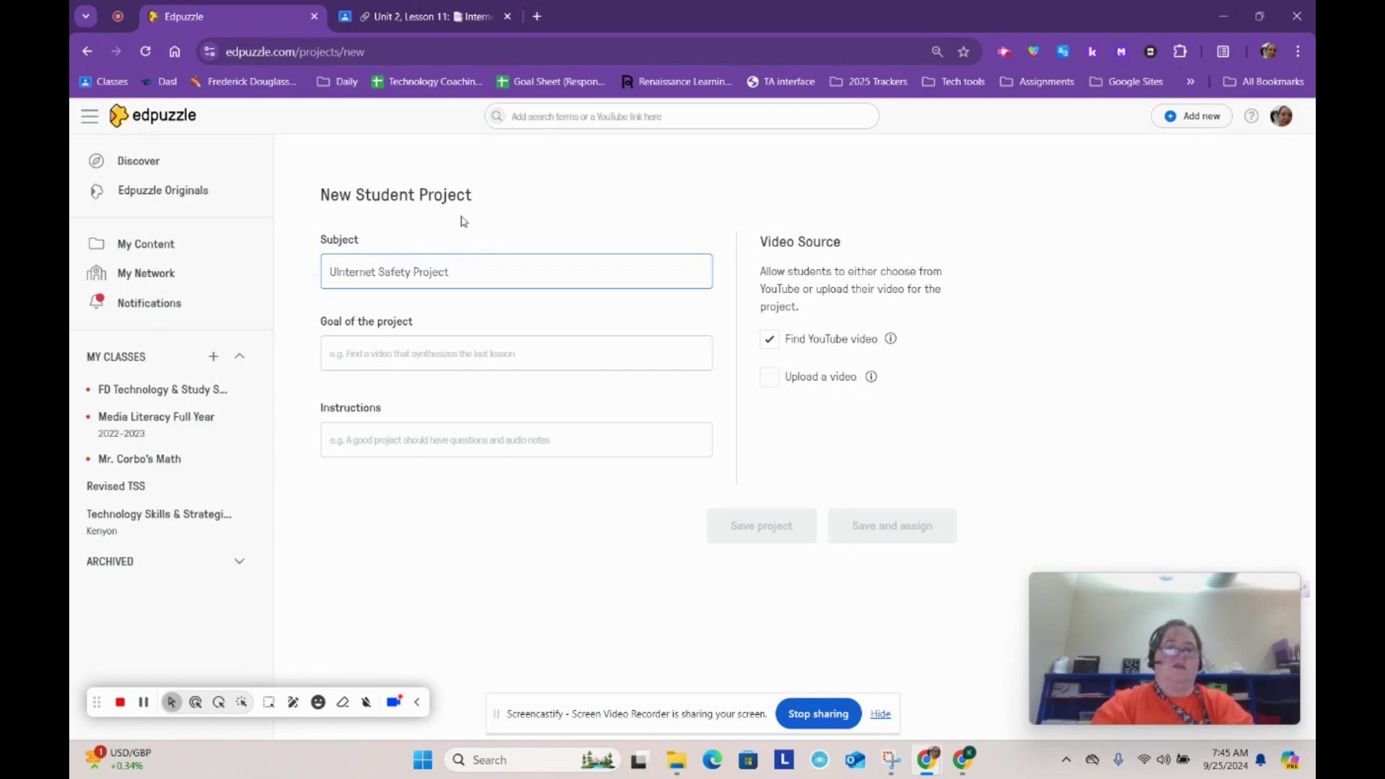
pyautogui.press('BackSpace')
pyautogui.write('fin')
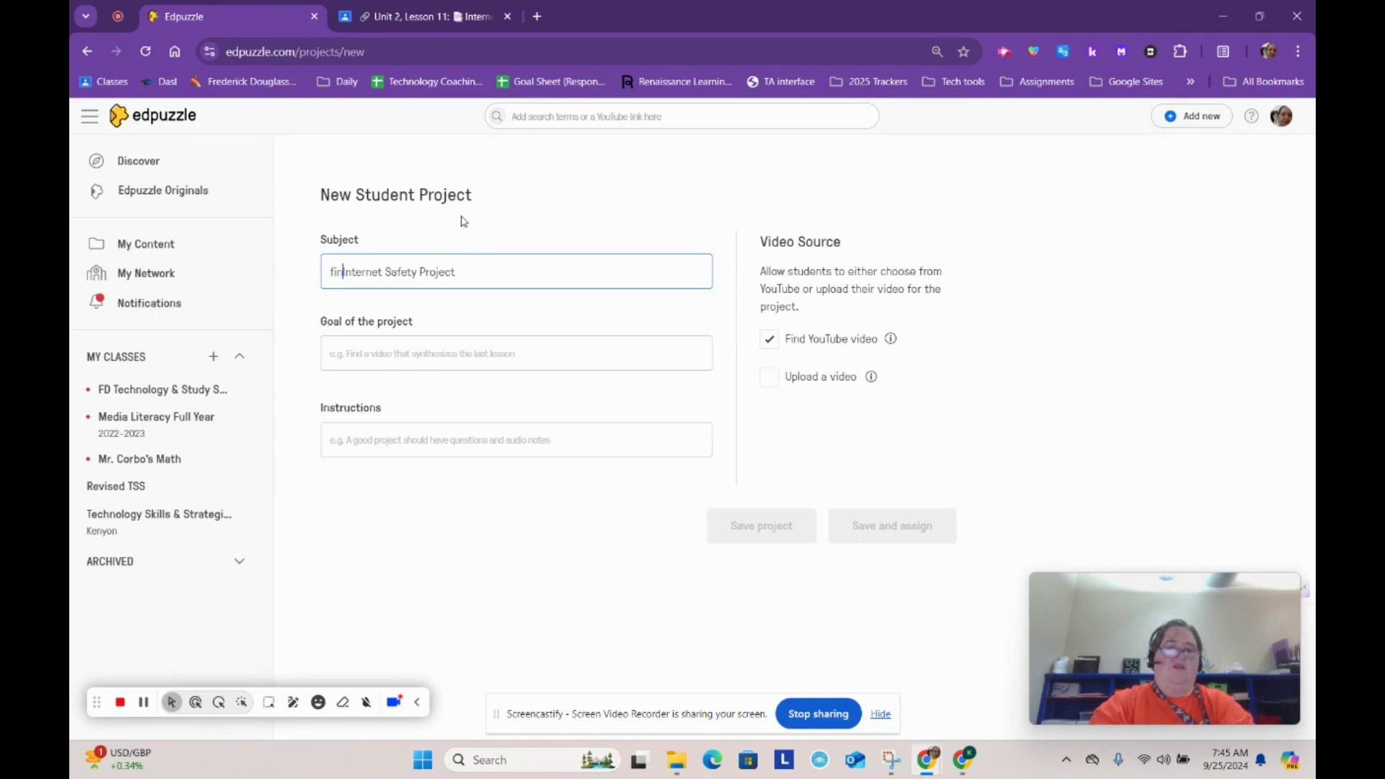
pyautogui.press('BackSpace')
pyautogui.press('BackSpace')
pyautogui.press('BackSpace')
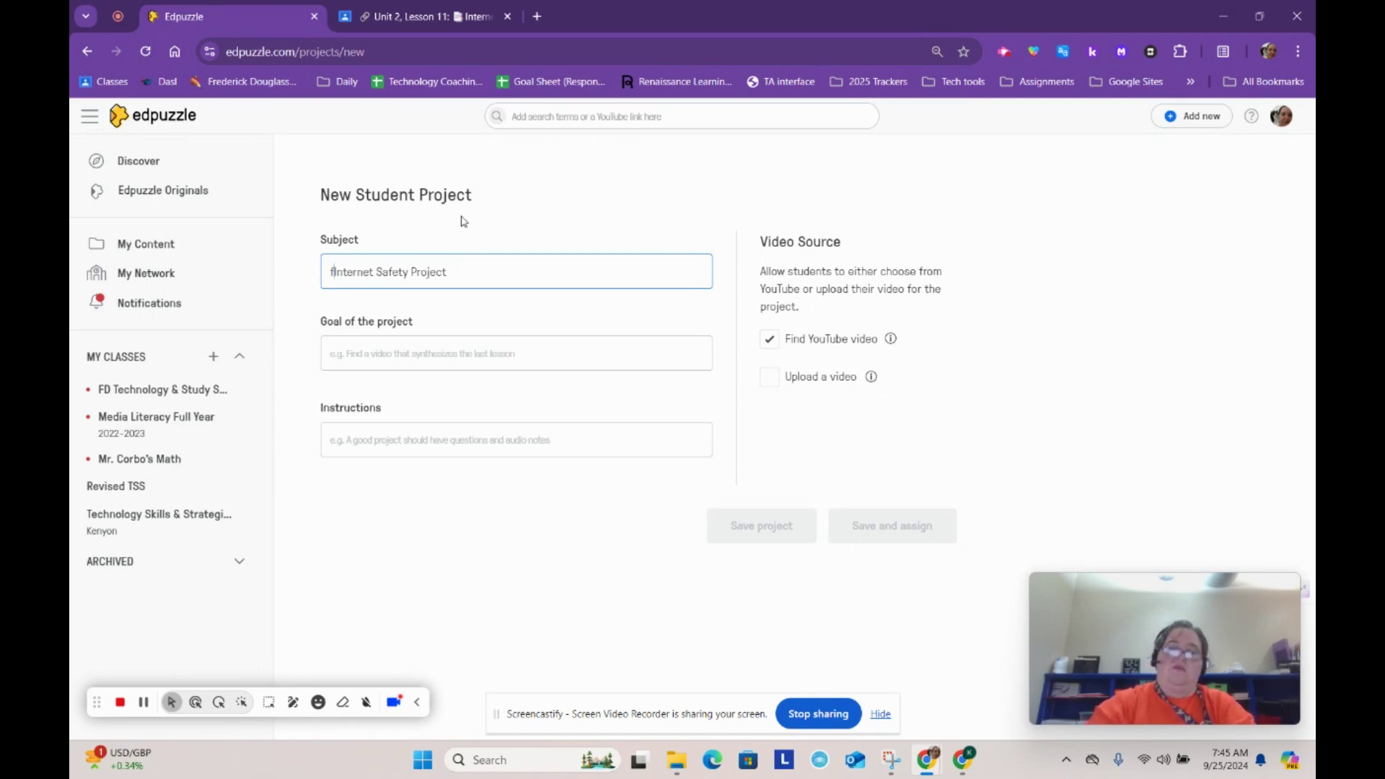
pyautogui.click(409, 272)
pyautogui.write('final')
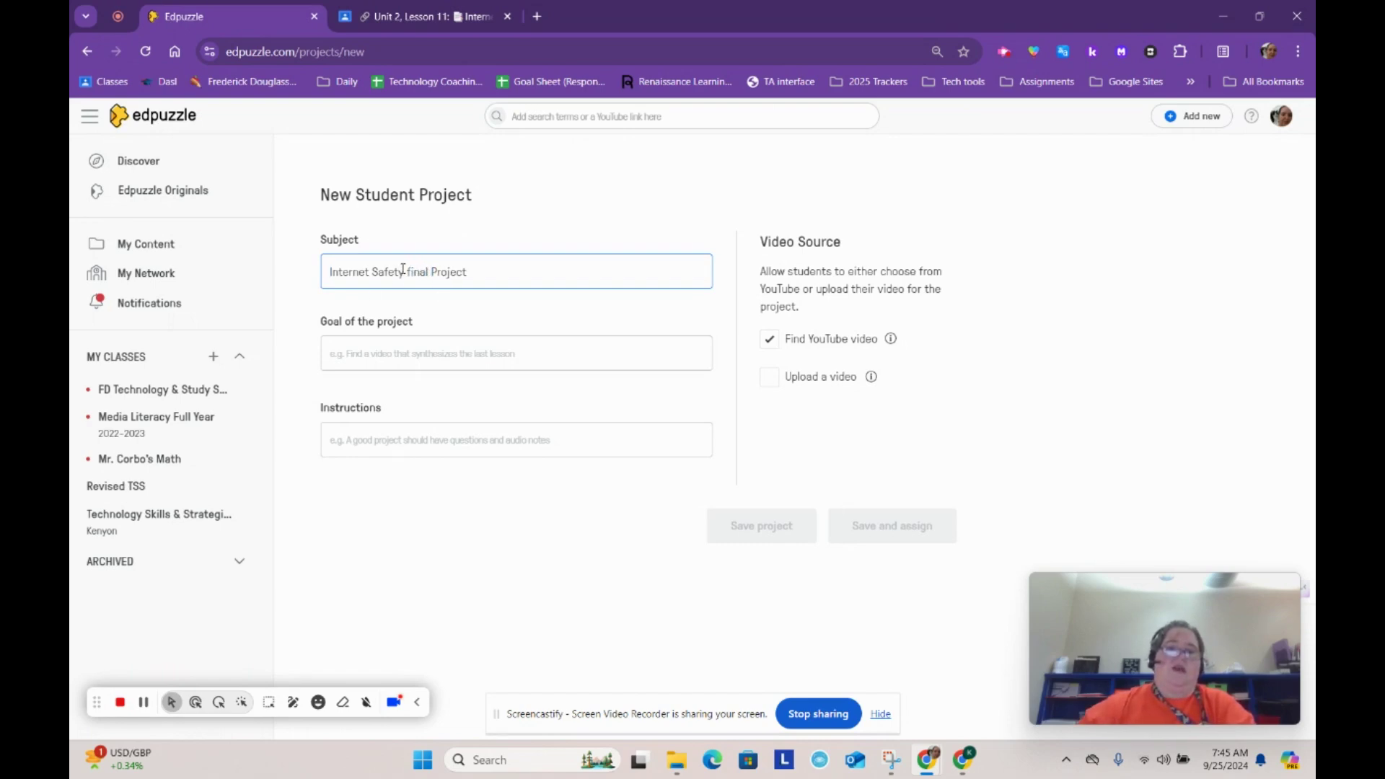
# Copy the Lesson 11 assignment's full English and Spanish instructions
pyautogui.click(422, 16)
pyautogui.click(545, 370)
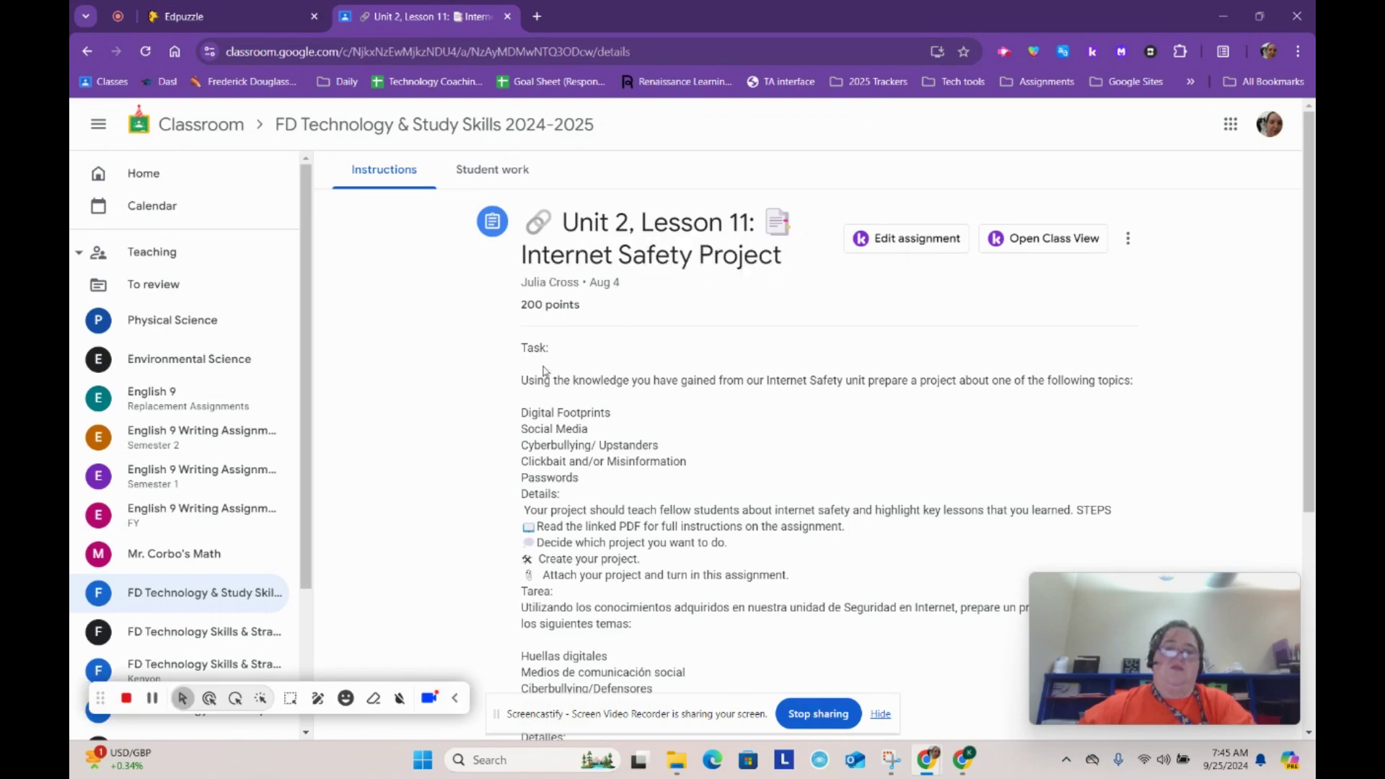
pyautogui.moveTo(517, 376); pyautogui.dragTo(824, 549)
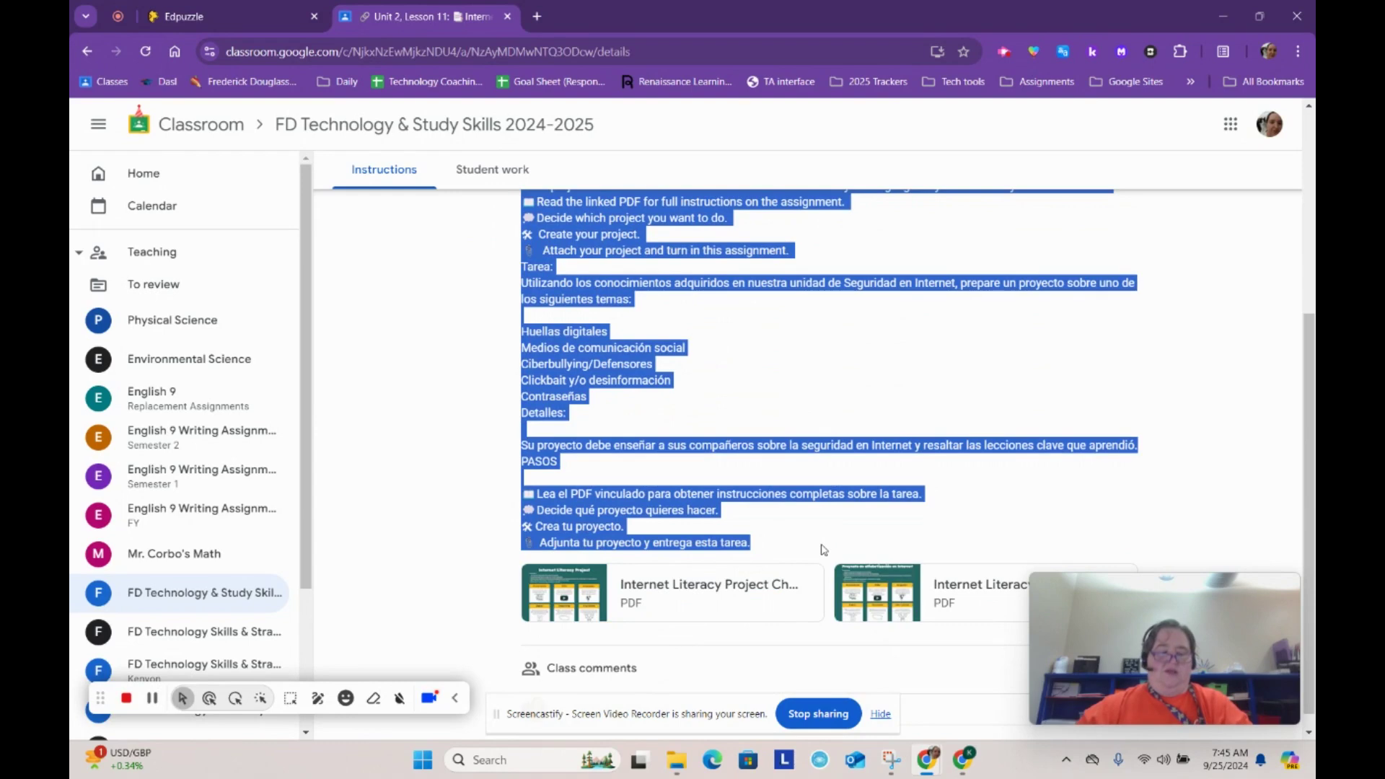
# Paste the lesson instructions and enter the goal 'To show what you learned in the unit'
pyautogui.click(209, 15)
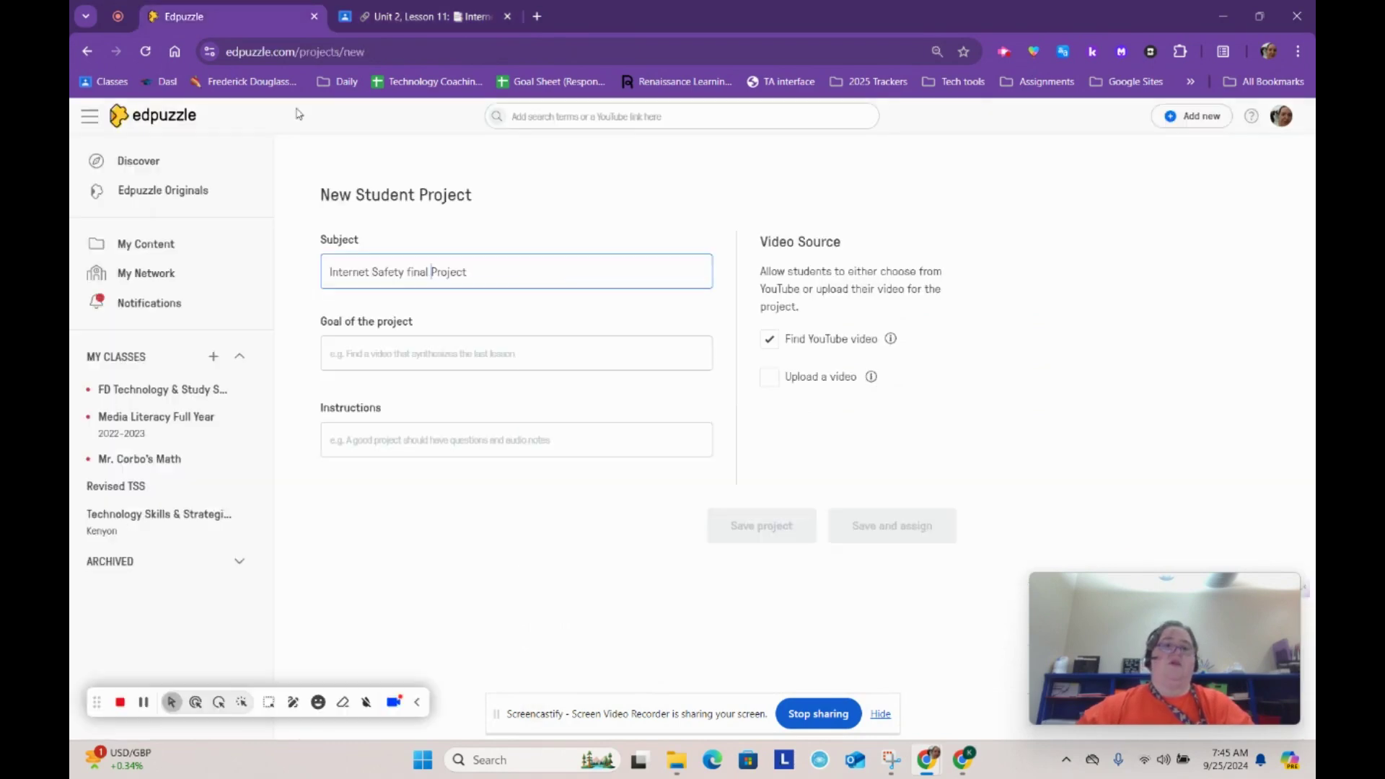
pyautogui.click(397, 439)
pyautogui.hotkey('ctrl', 'v')
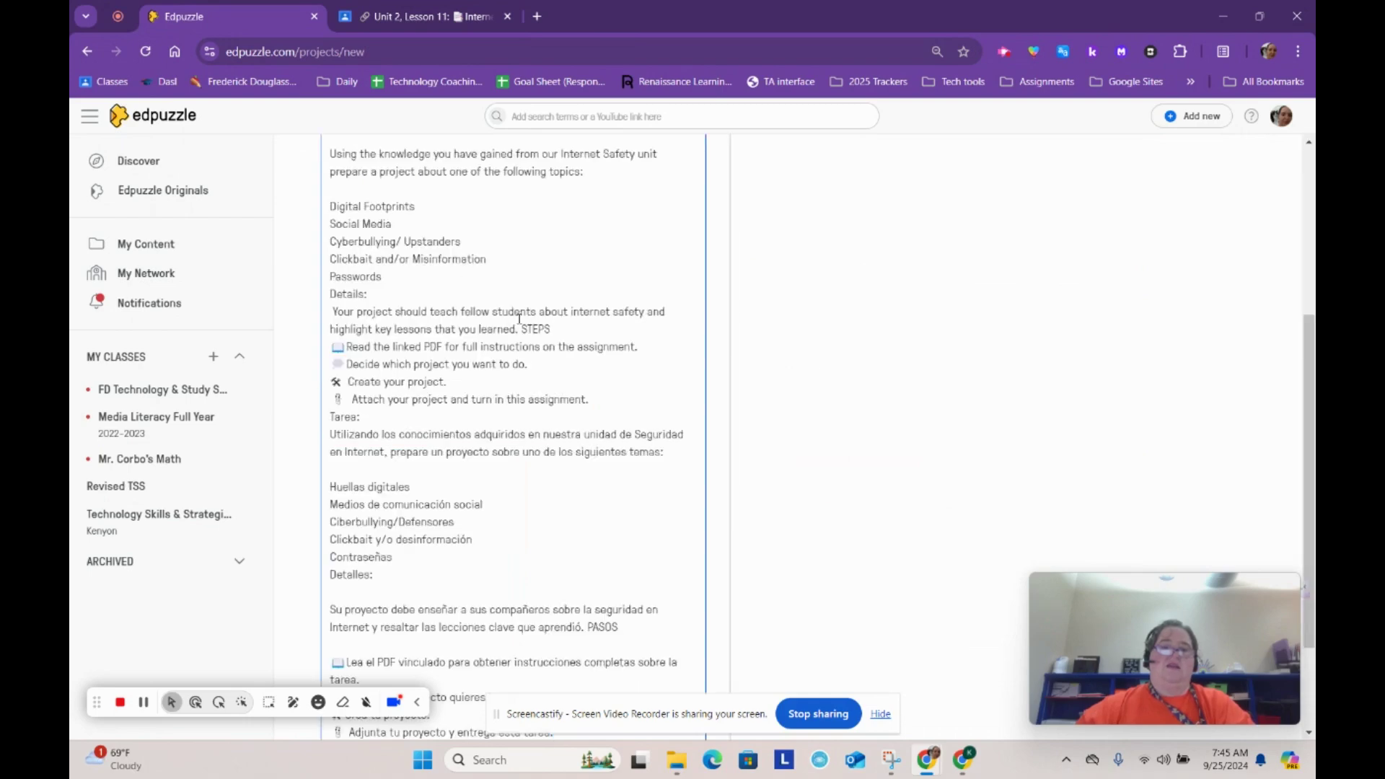
pyautogui.scroll(3, 427, 346)
pyautogui.click(427, 340)
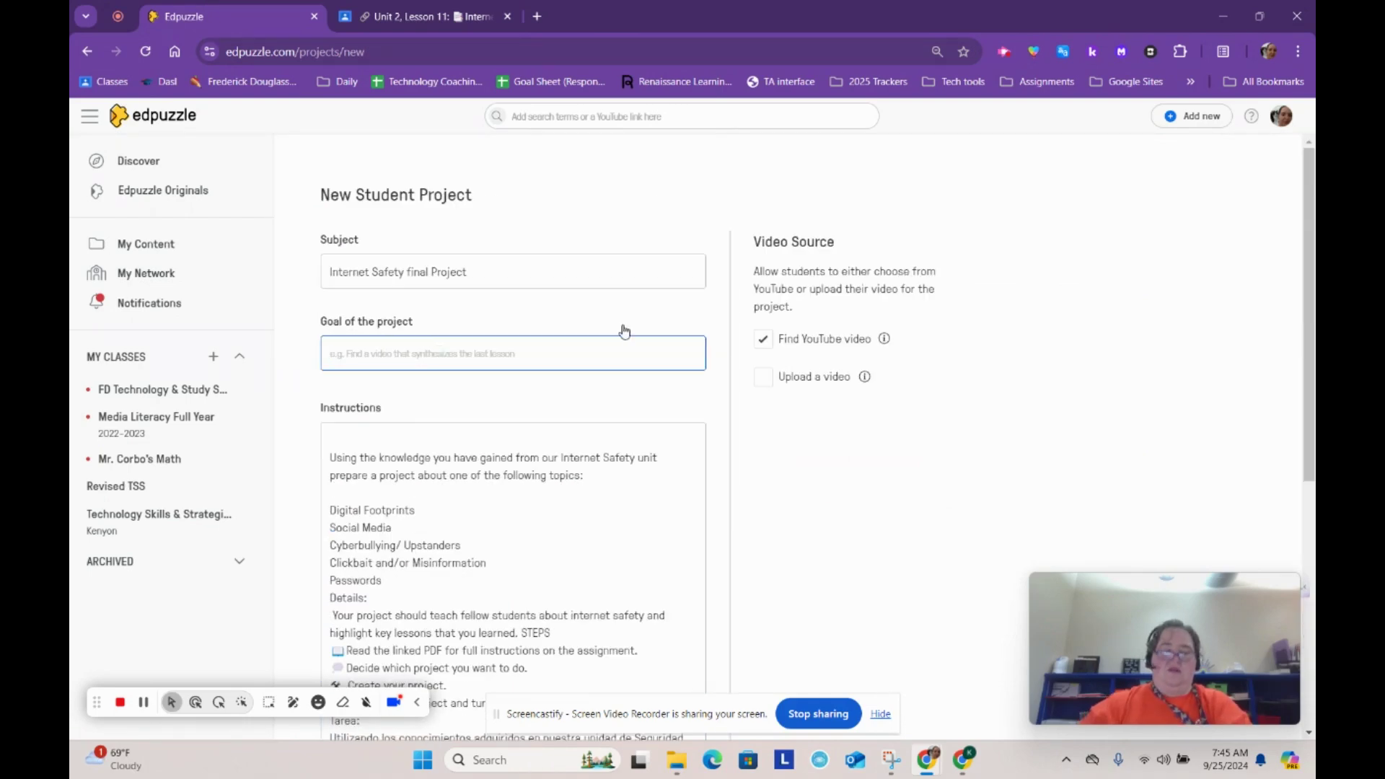
pyautogui.write('To show wha')
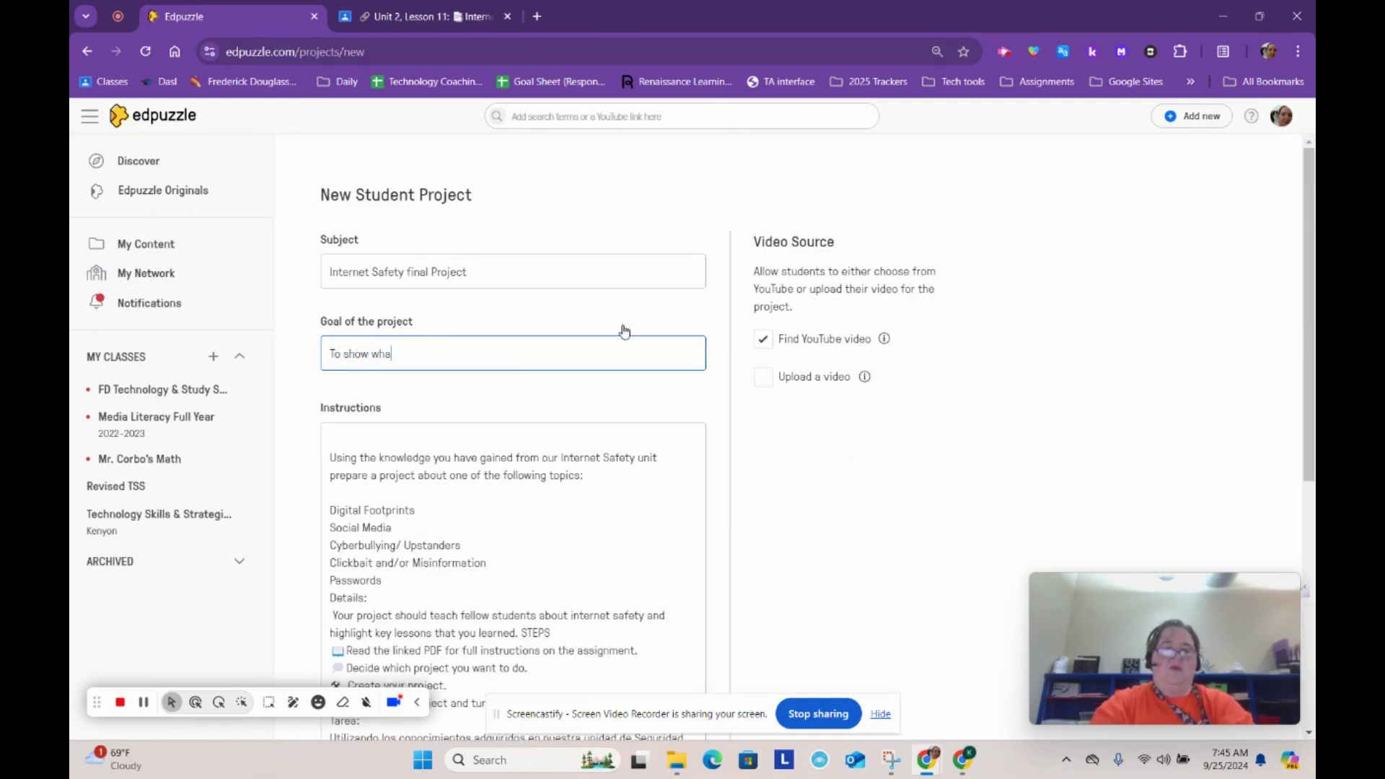
pyautogui.write('t you learned in the uni')
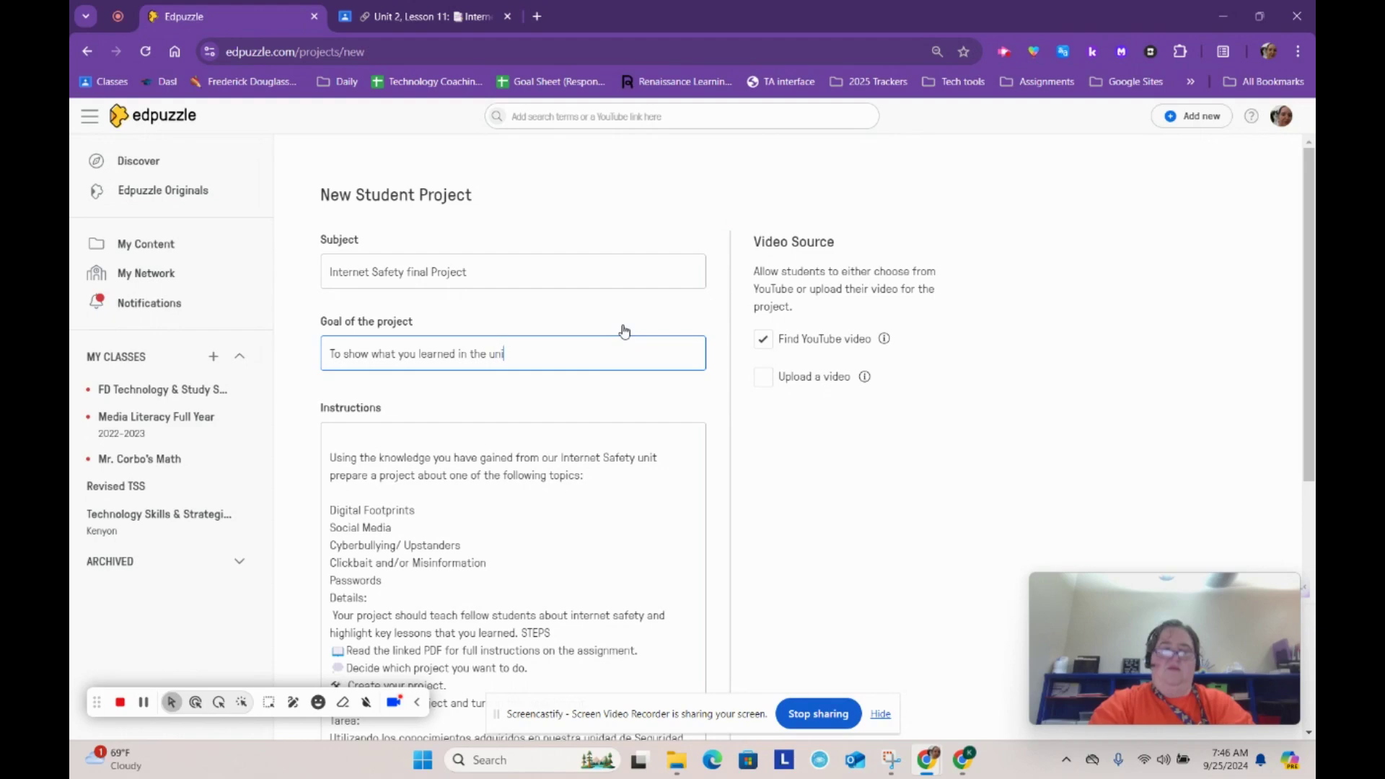
pyautogui.write('t')
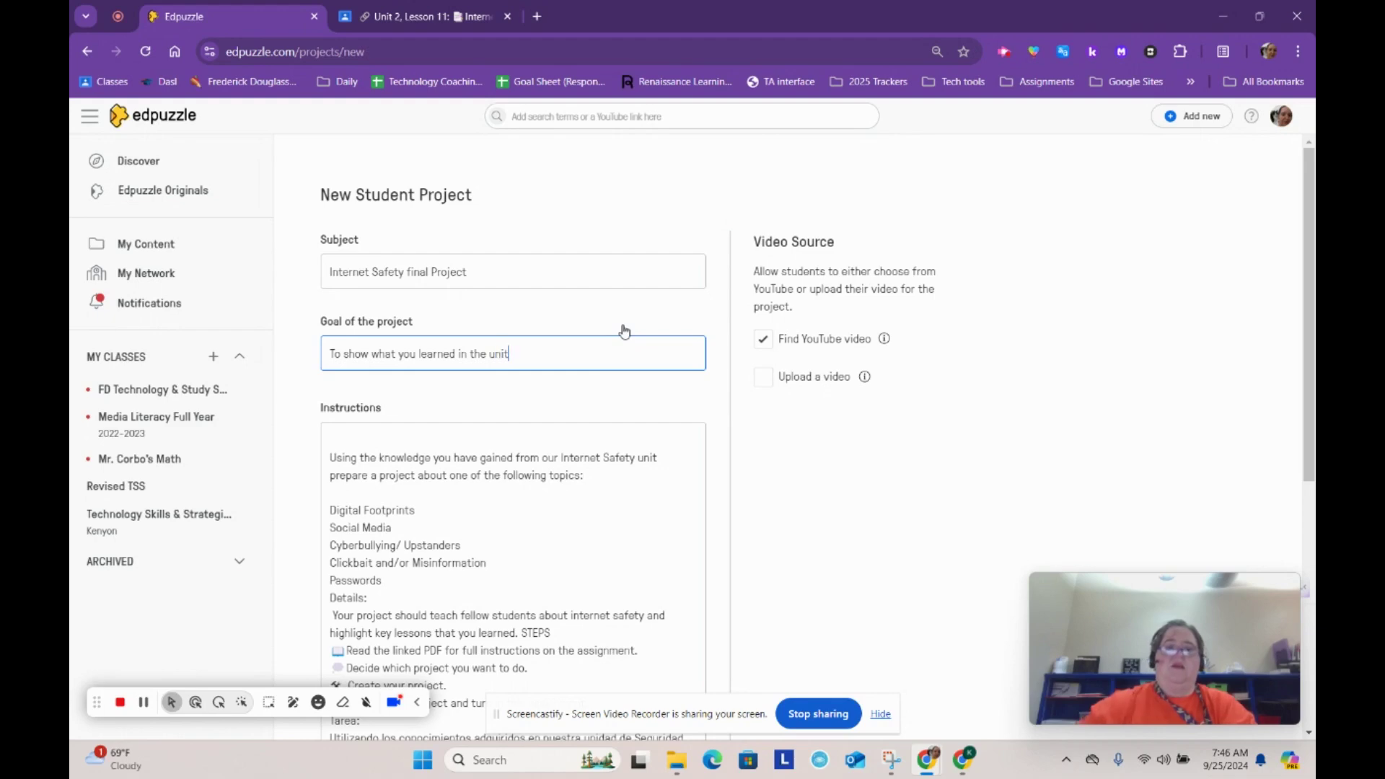
# Capitalise 'Final' in the Subject and allow students to upload a video
pyautogui.click(416, 269)
pyautogui.press('BackSpace')
pyautogui.write('F')
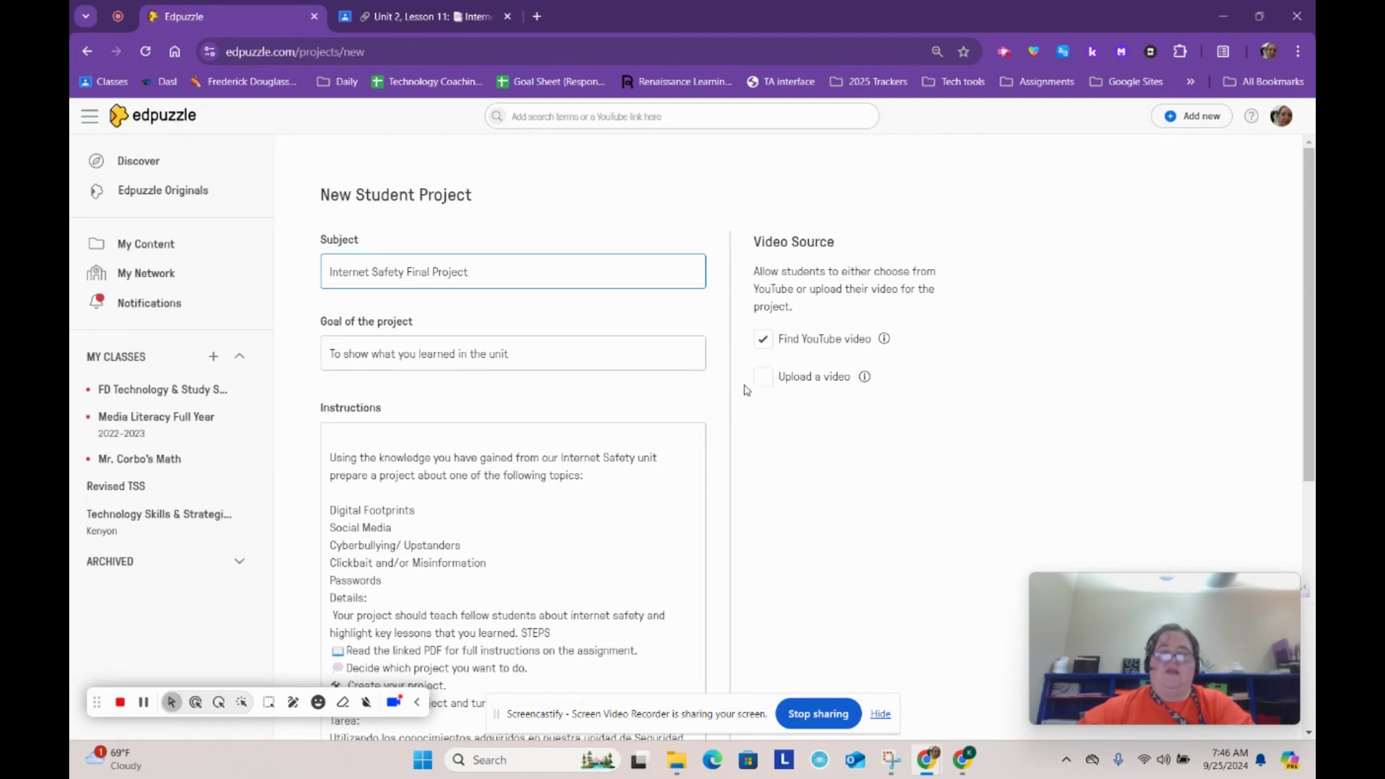
pyautogui.click(764, 382)
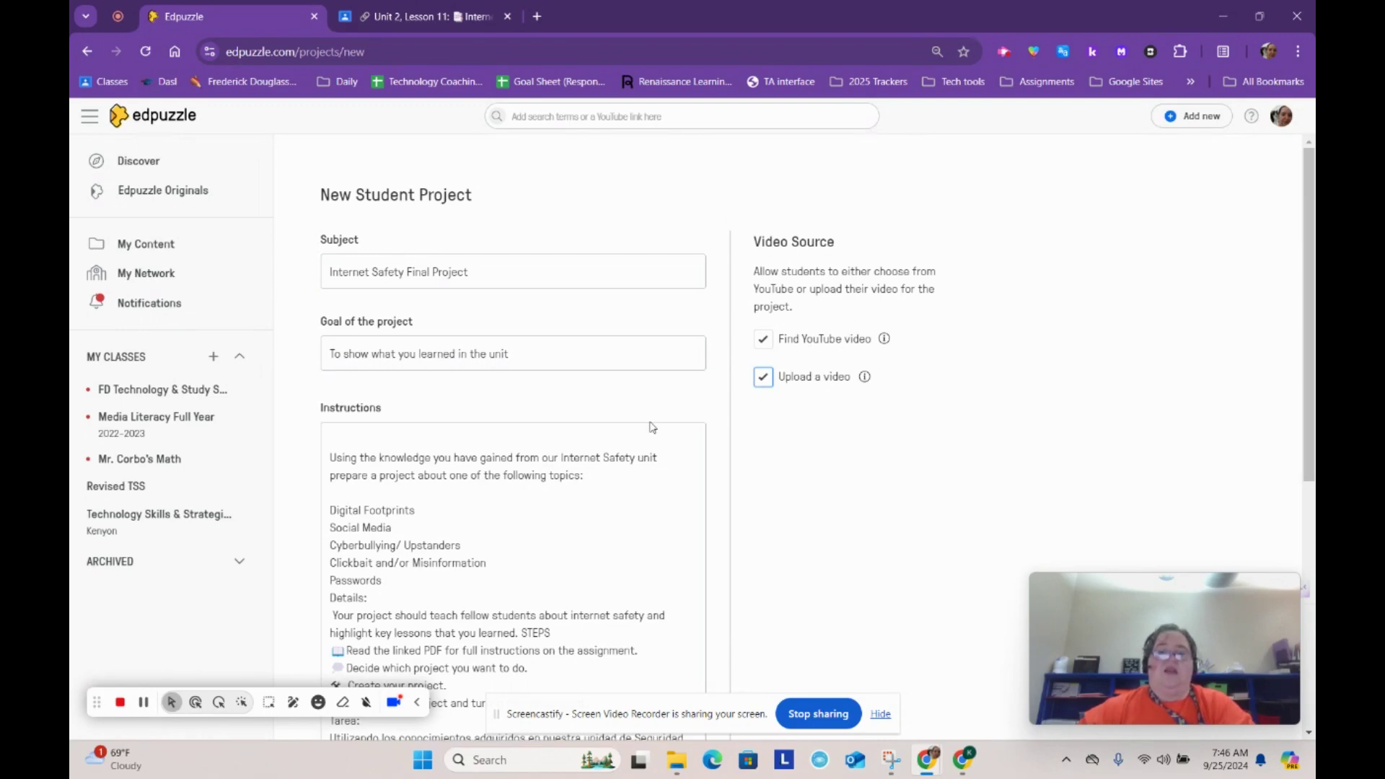
pyautogui.scroll(-6, 652, 428)
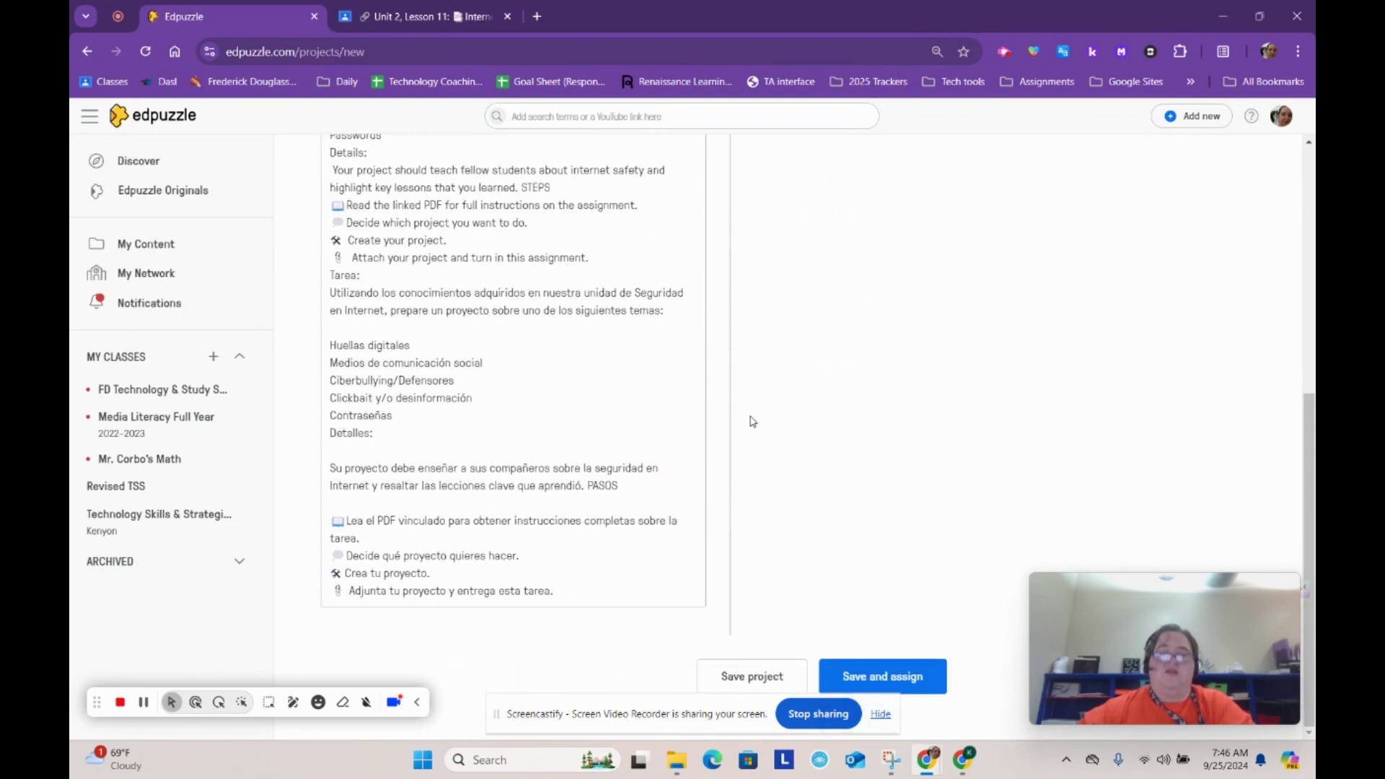
# Save the project and assign it to FD Technology & Study Skills 2024-2025 with Post on Google Classroom on
pyautogui.click(889, 674)
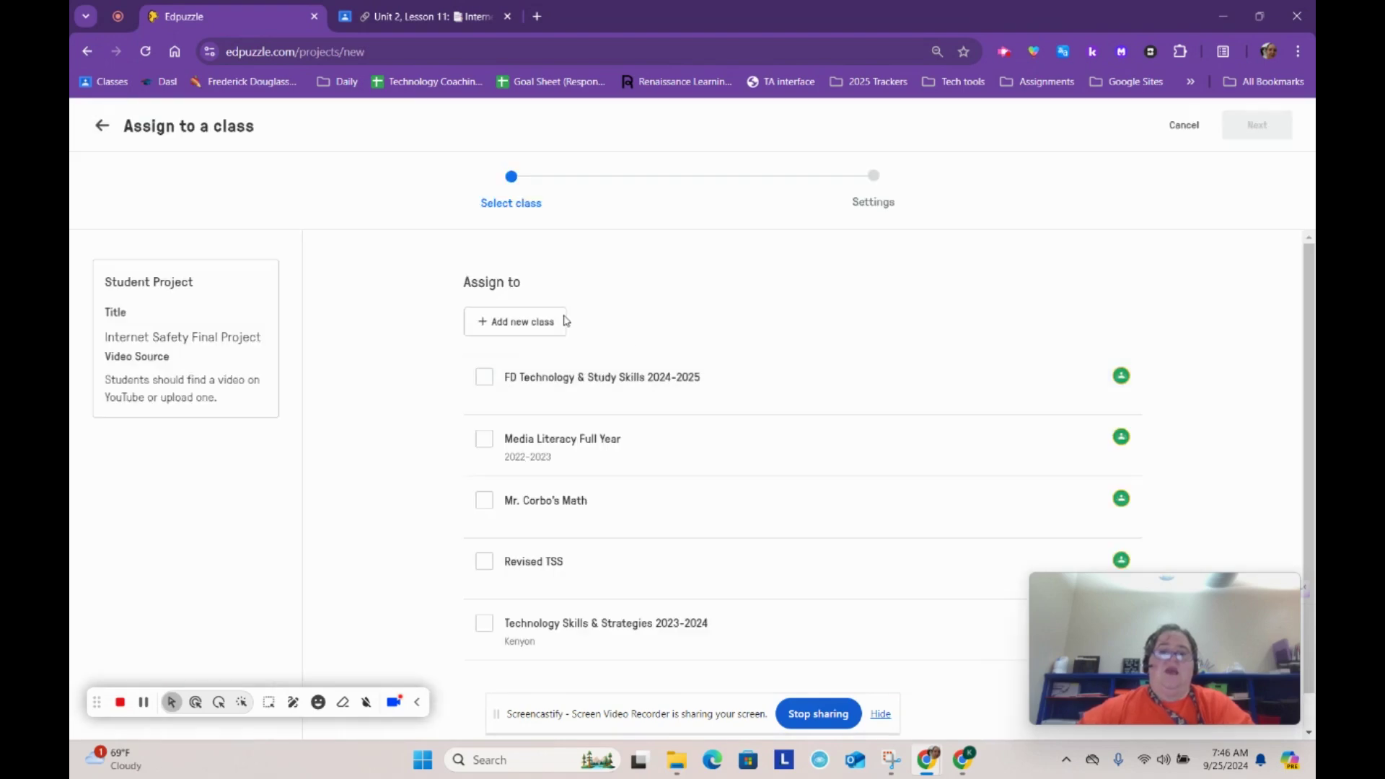
pyautogui.click(484, 378)
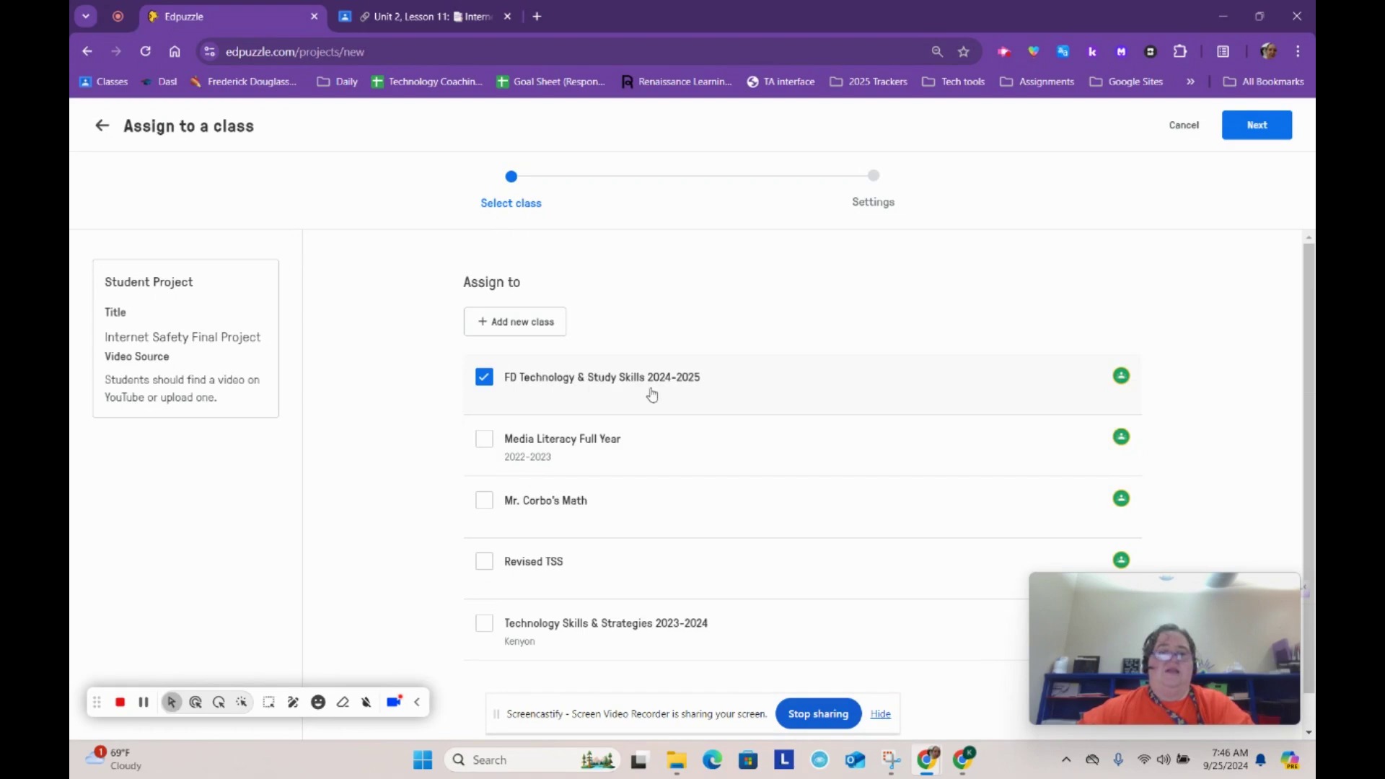
pyautogui.click(1252, 131)
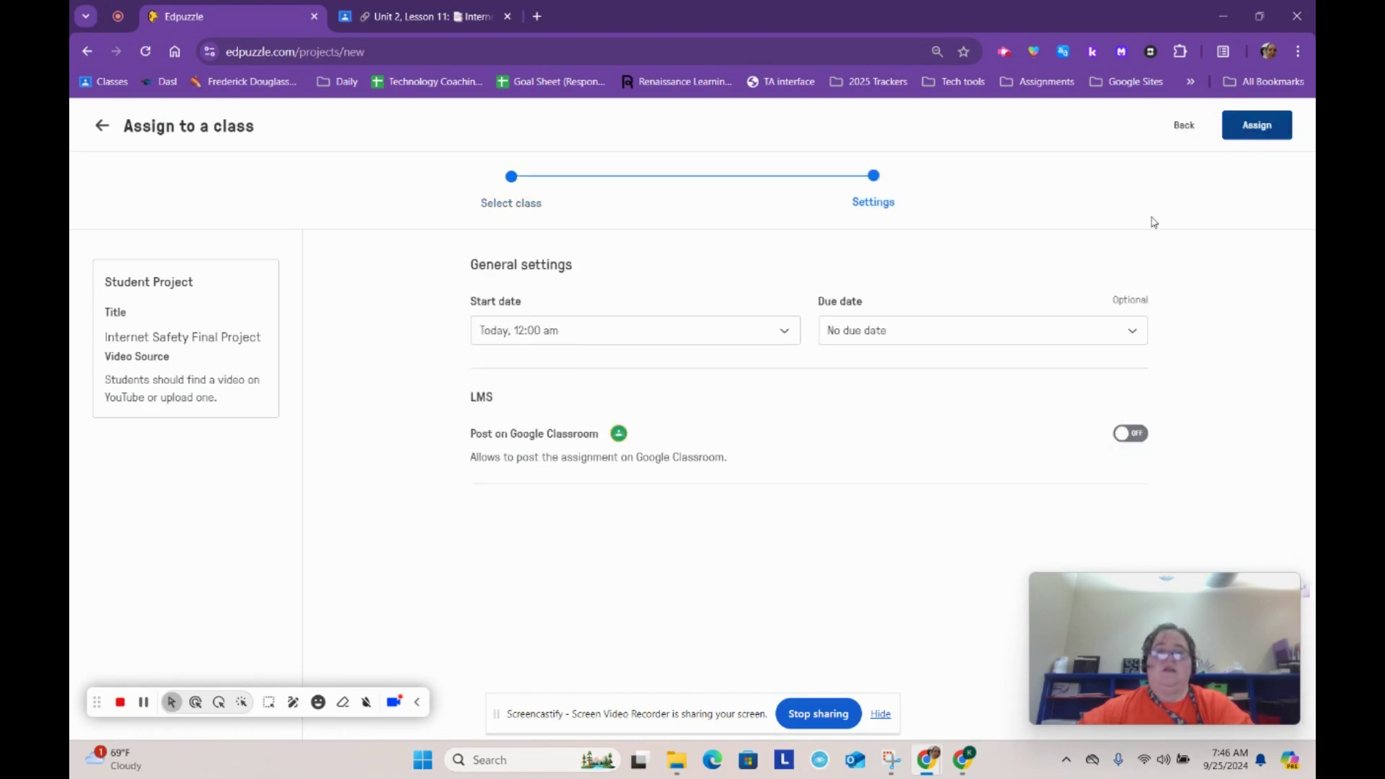
pyautogui.click(1136, 434)
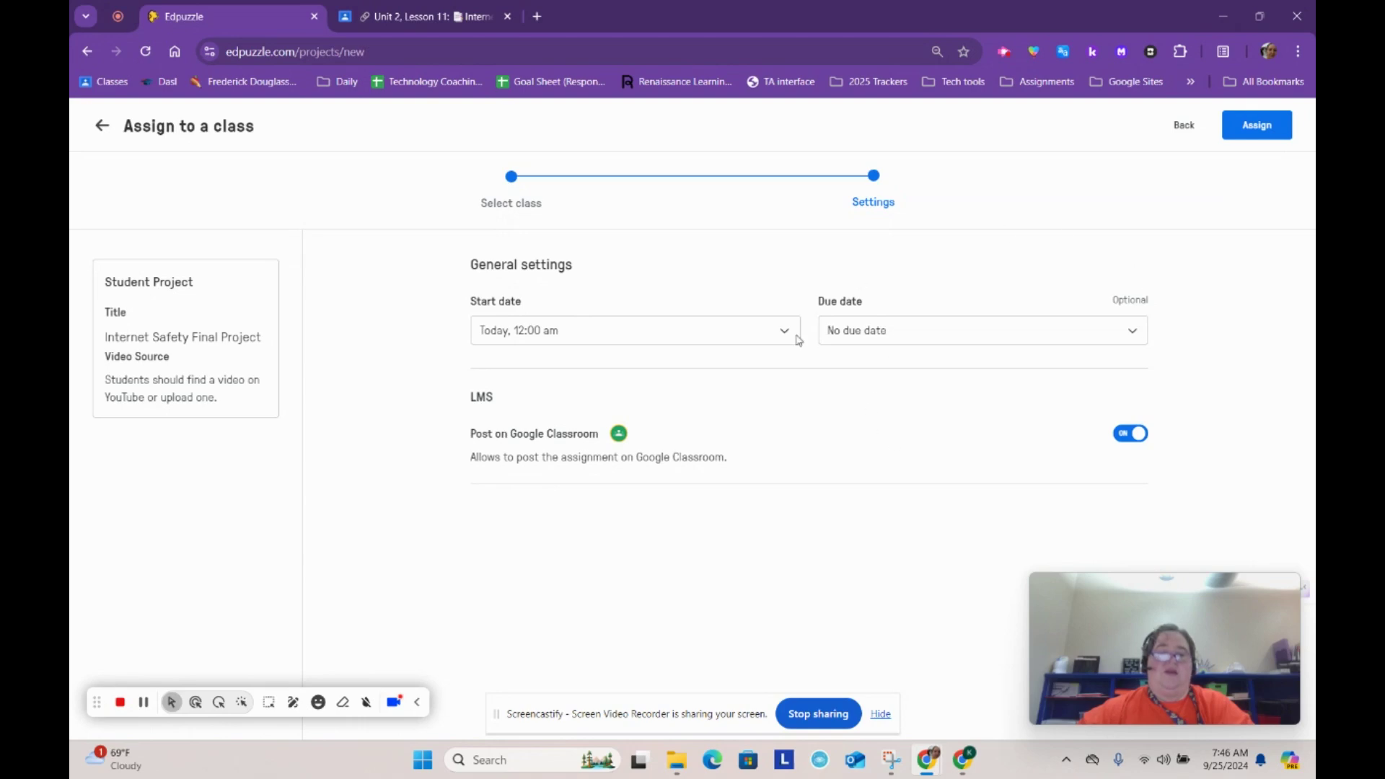
pyautogui.click(1268, 129)
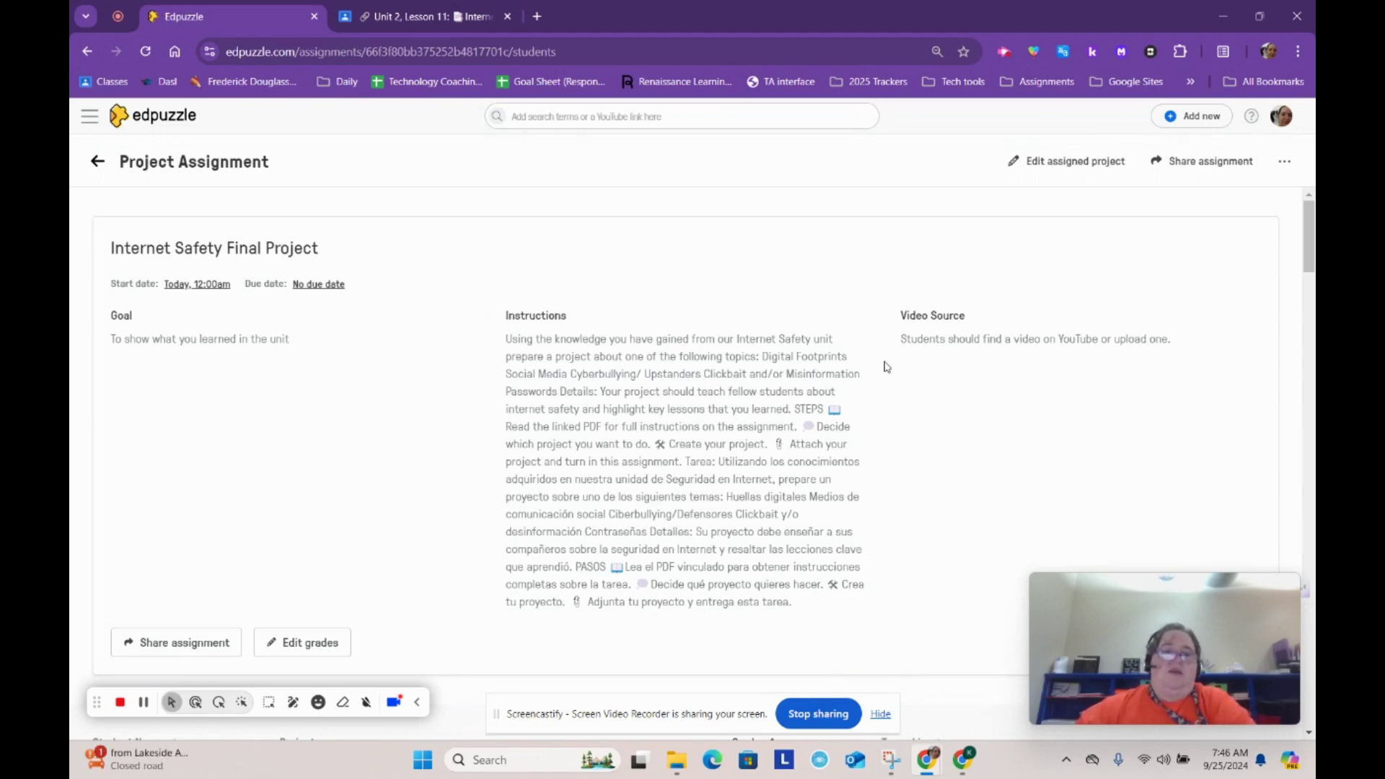
pyautogui.scroll(-7, 854, 354)
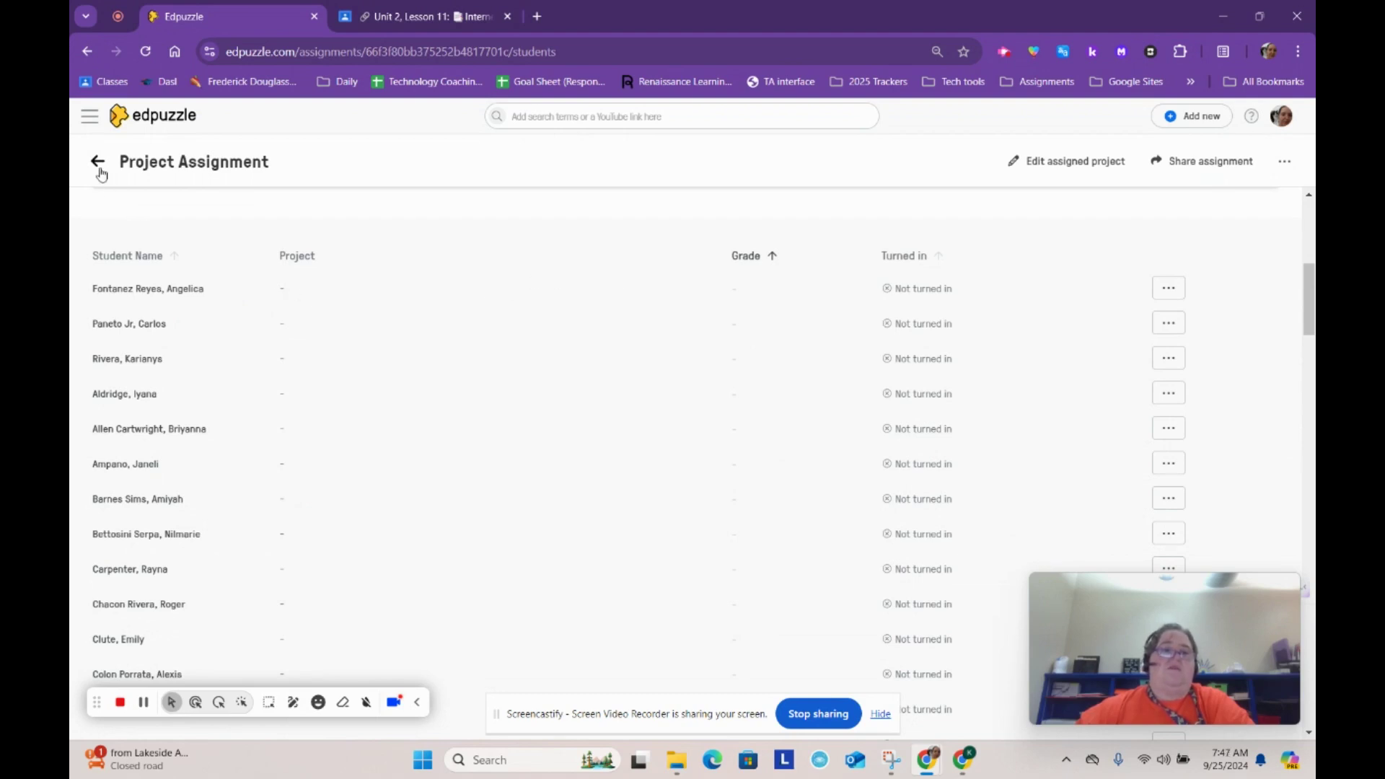
# Open the FD Technology & Study Skills class's Classwork list in Google Classroom
pyautogui.click(424, 16)
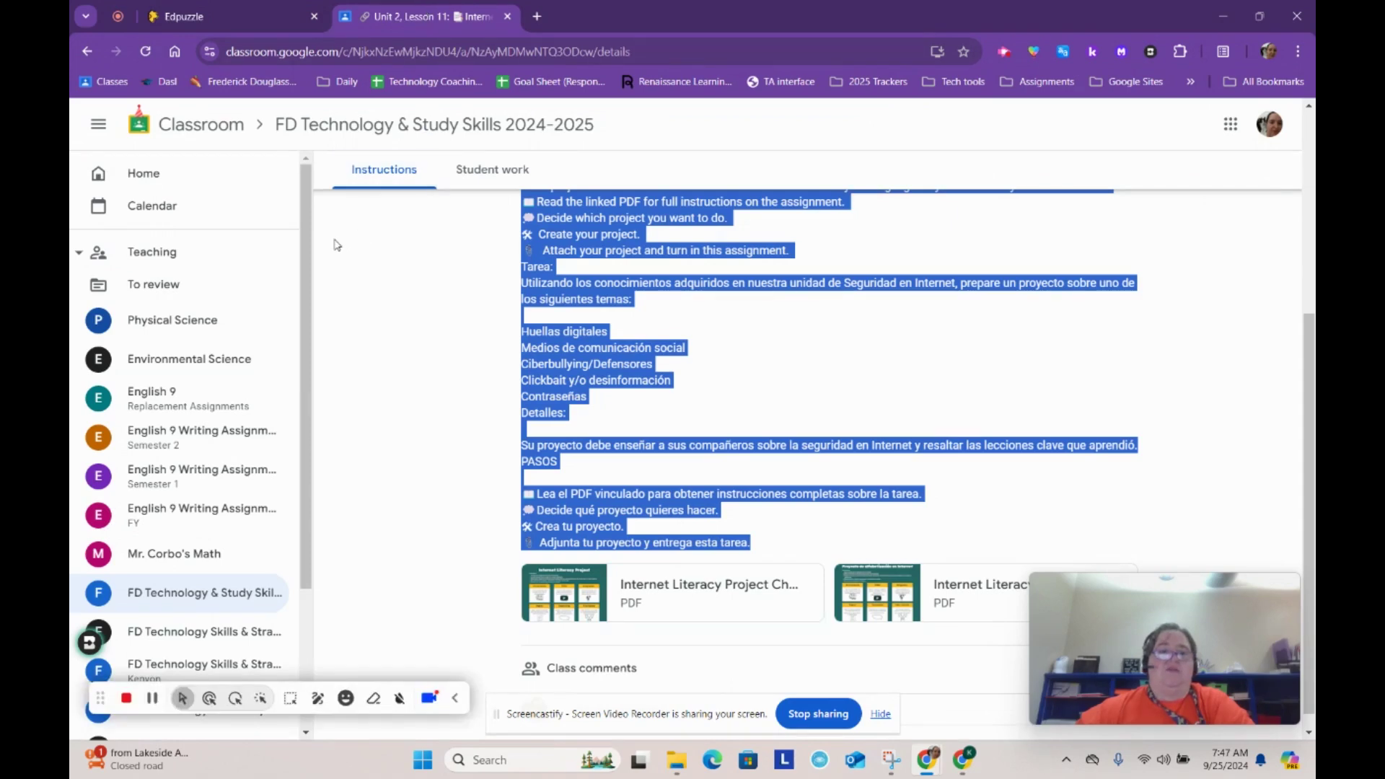
pyautogui.click(195, 604)
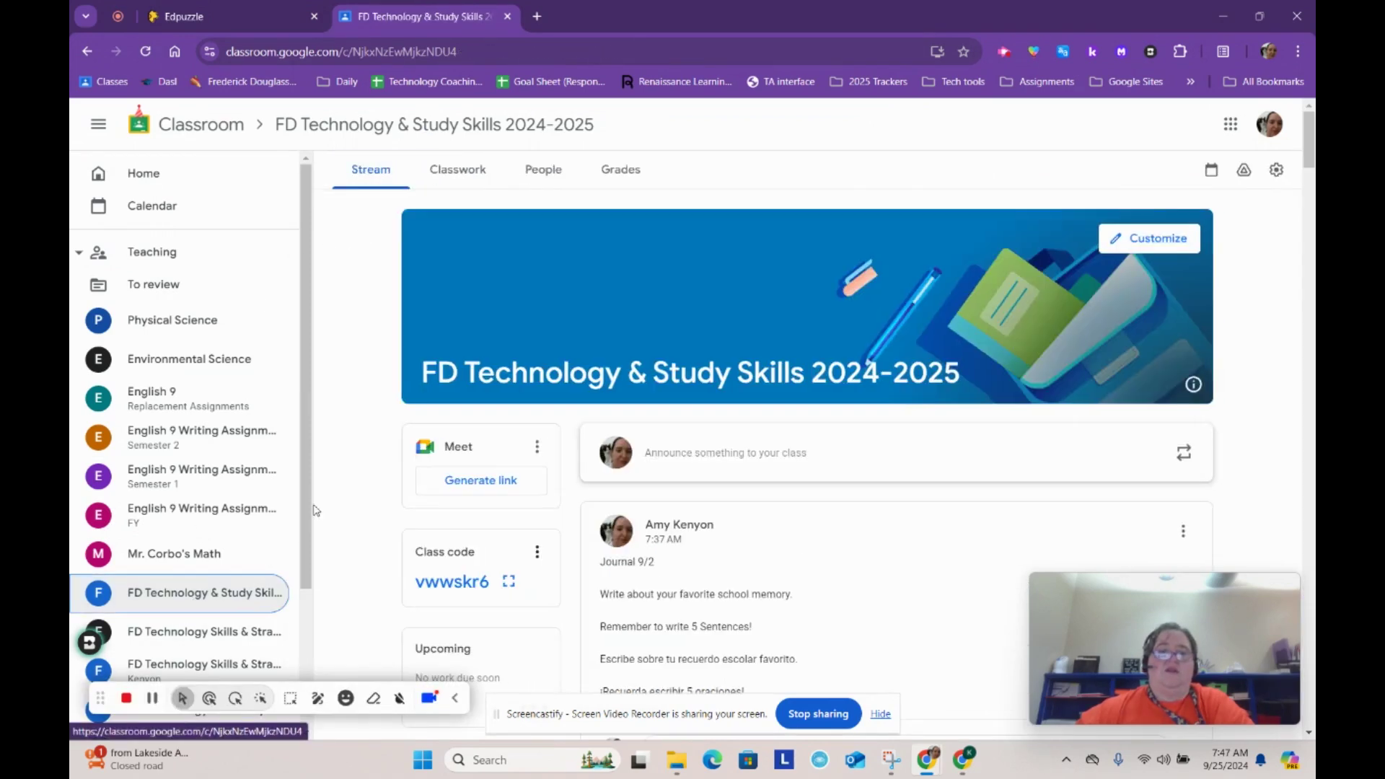
pyautogui.click(465, 180)
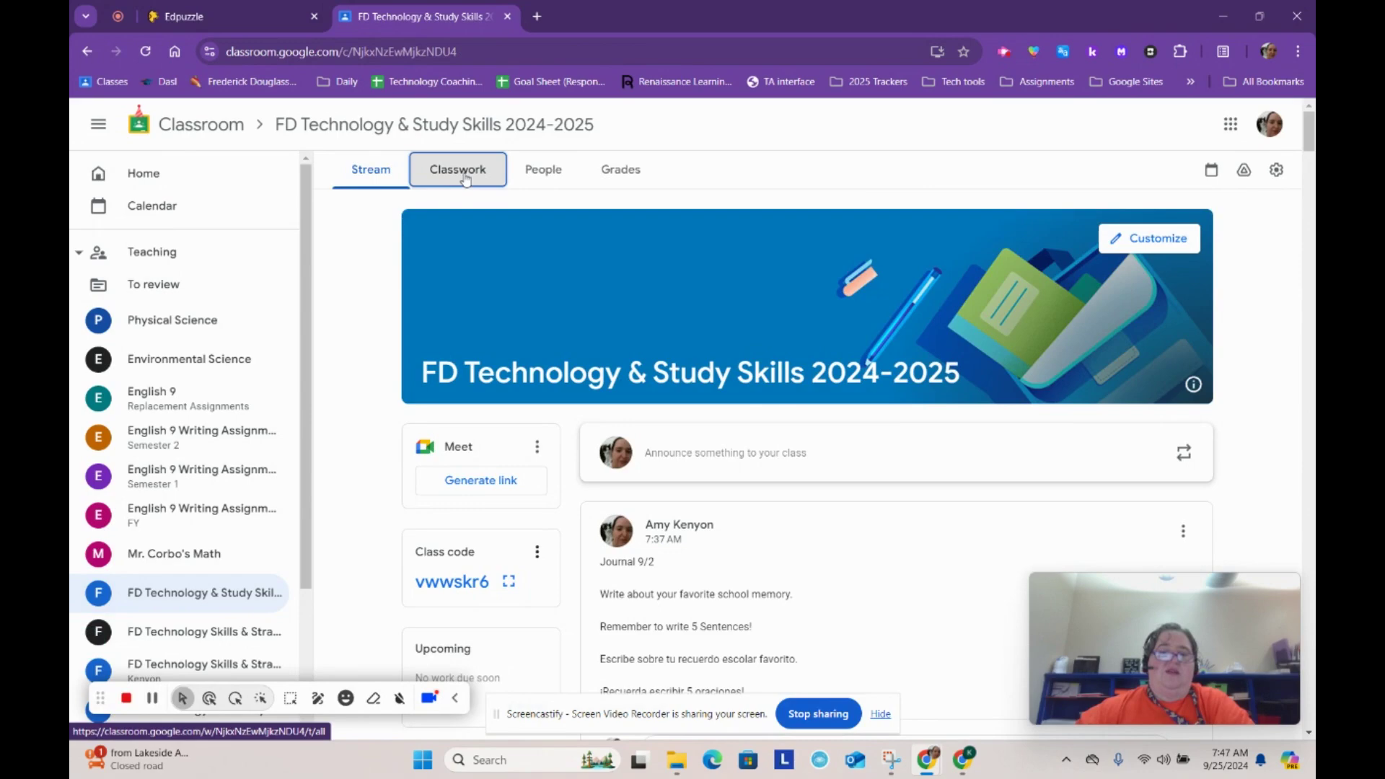
pyautogui.scroll(10, 852, 348)
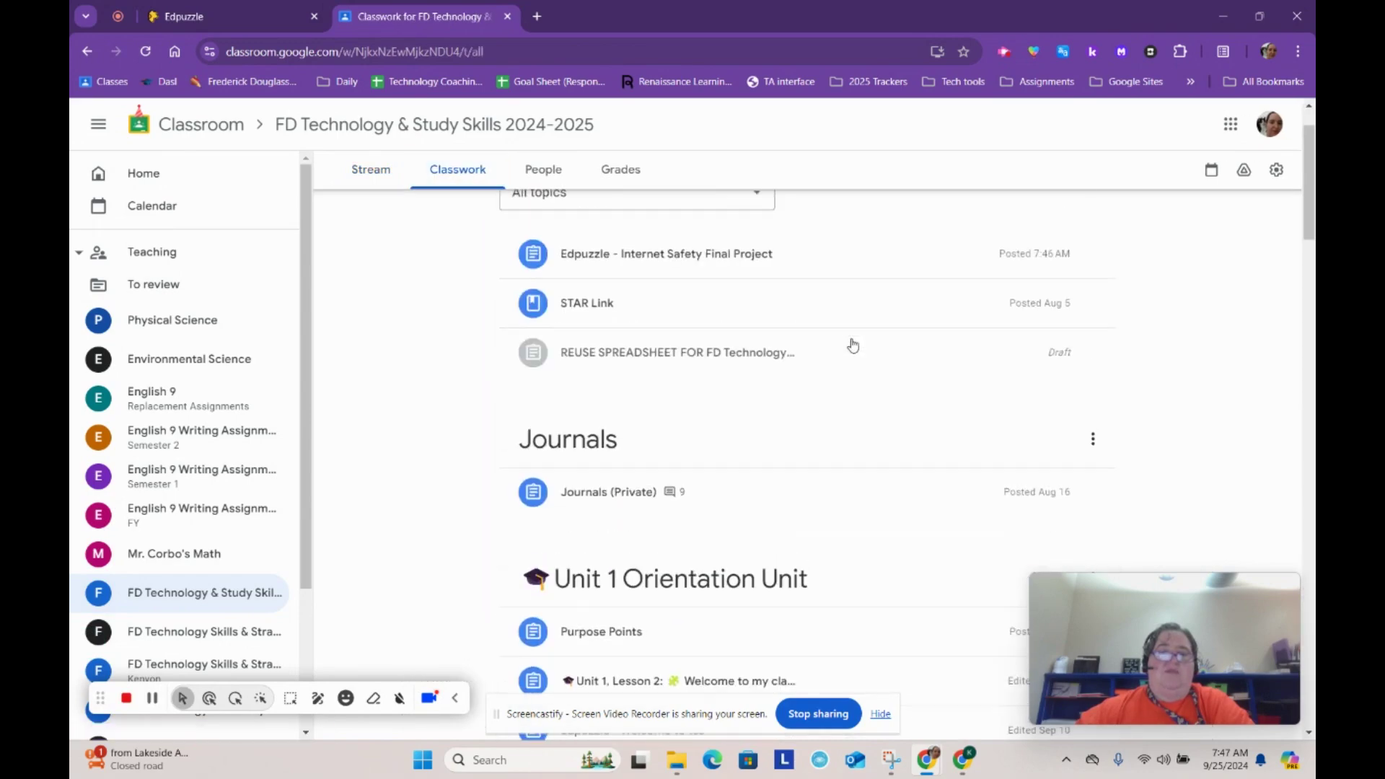
# Drag the Edpuzzle Internet Safety Final Project between Unit 2 Lessons 10 and 11
pyautogui.moveTo(770, 339); pyautogui.dragTo(711, 664)
pyautogui.scroll(-6, 981, 418)
pyautogui.scroll(-8, 749, 583)
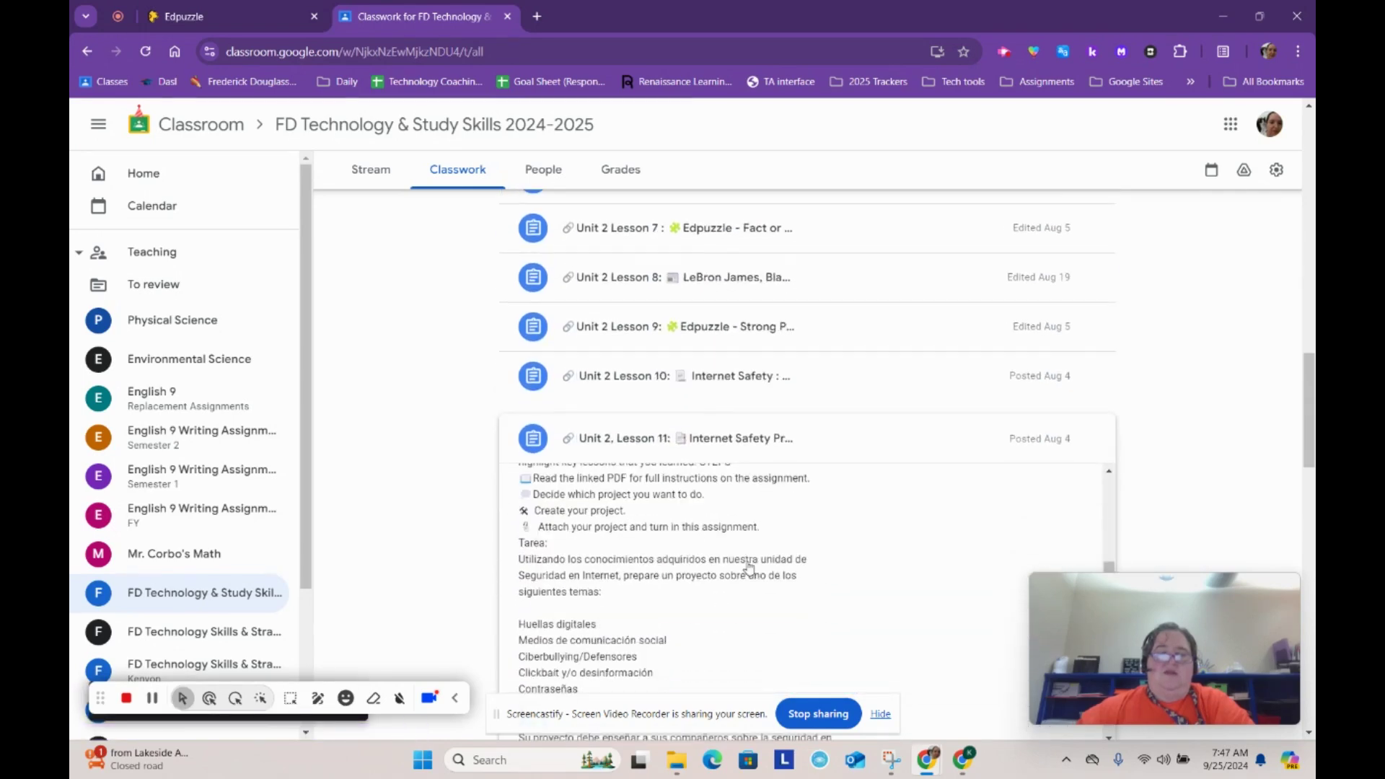
pyautogui.scroll(10, 1169, 470)
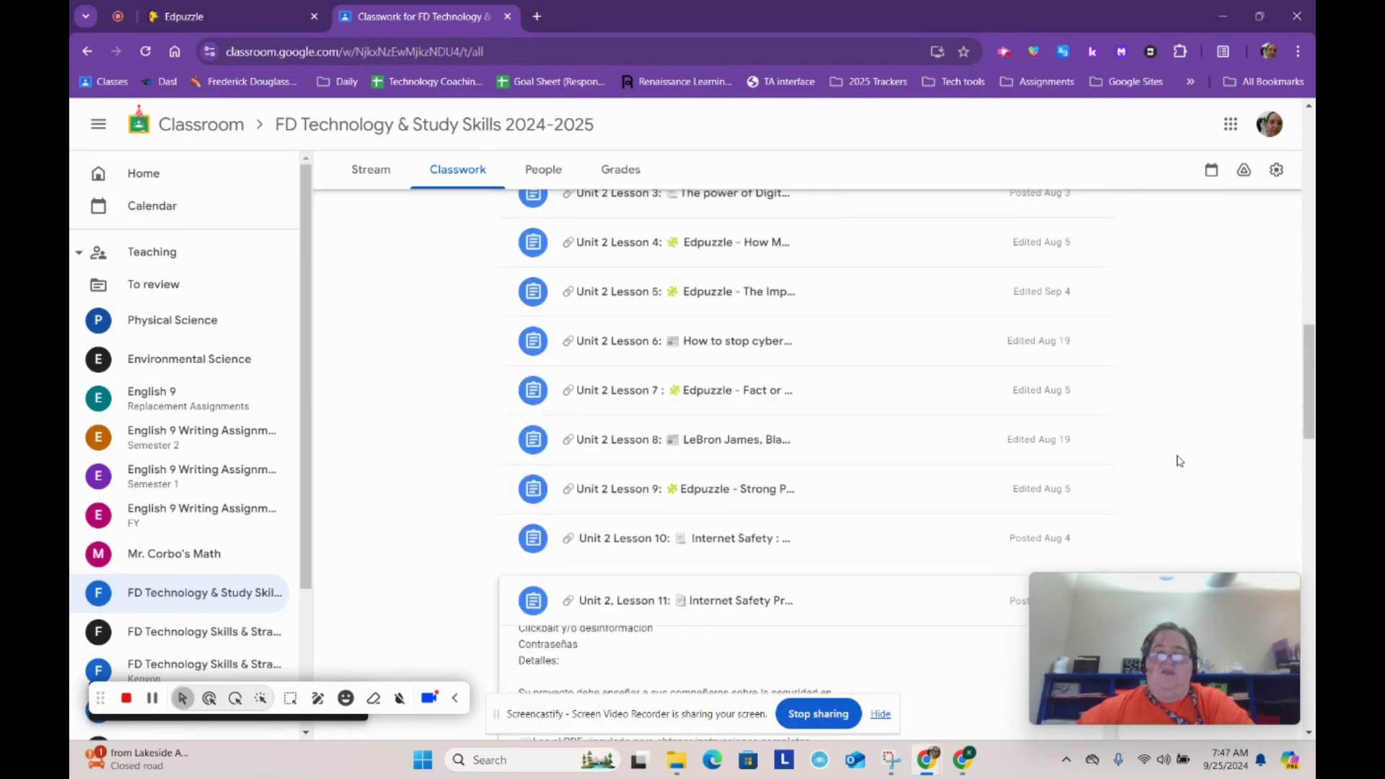
pyautogui.scroll(-1, 1179, 460)
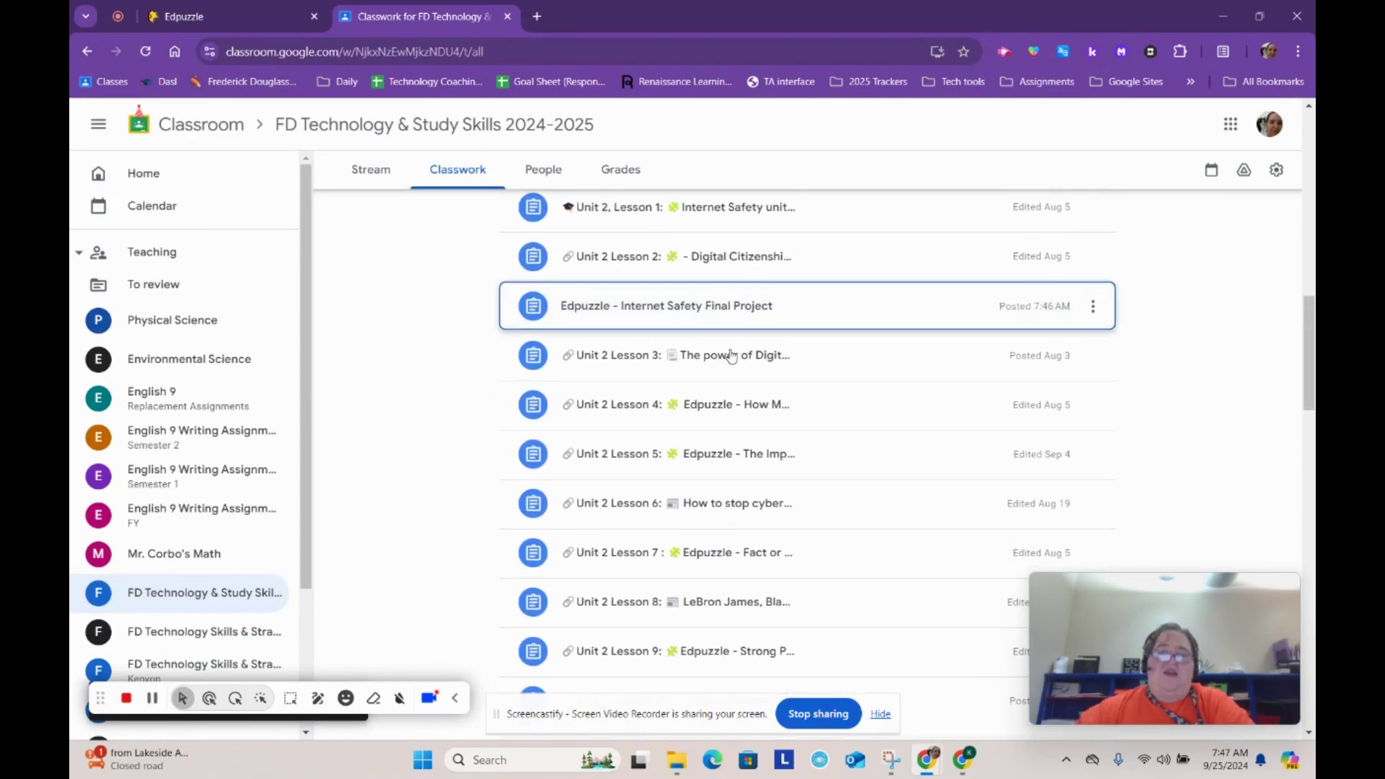
pyautogui.moveTo(731, 357); pyautogui.dragTo(721, 588)
pyautogui.scroll(-3, 689, 346)
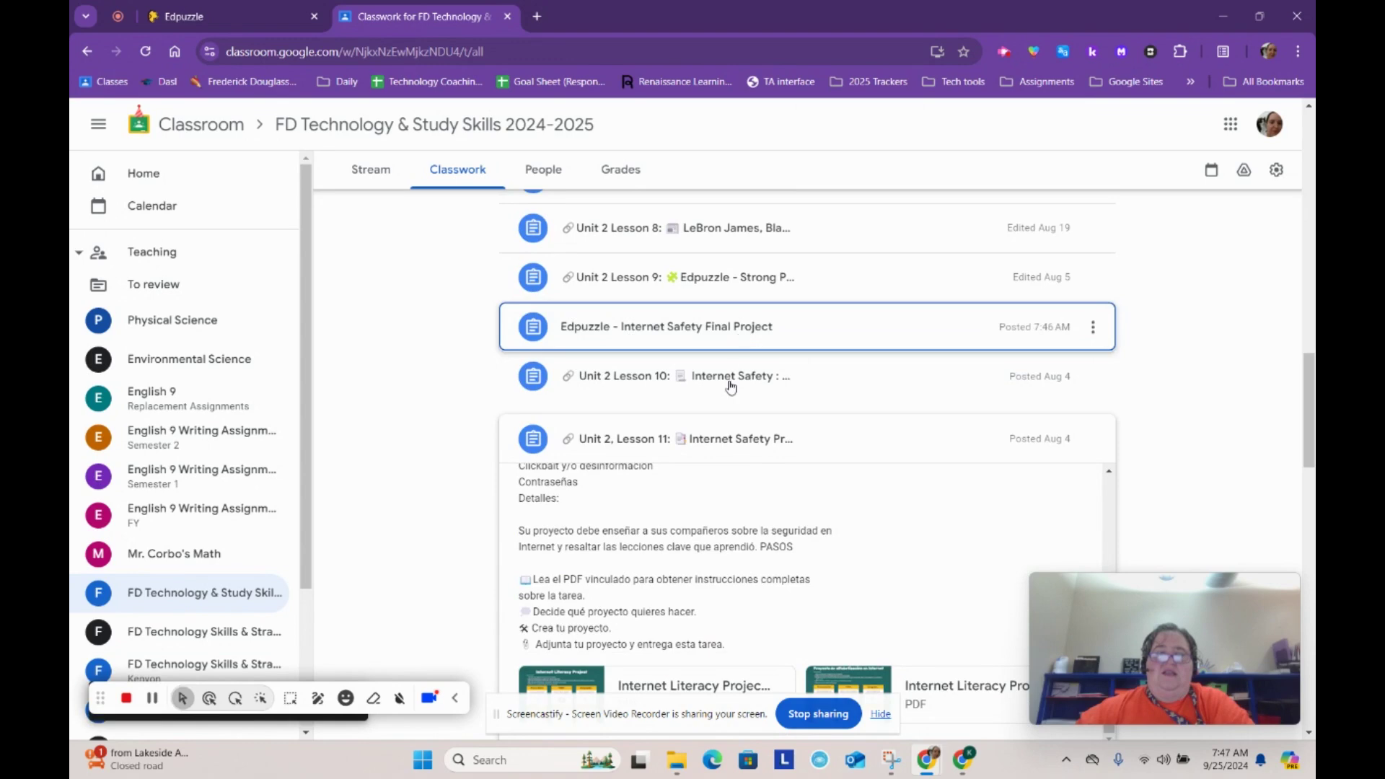
pyautogui.moveTo(731, 387); pyautogui.dragTo(711, 427)
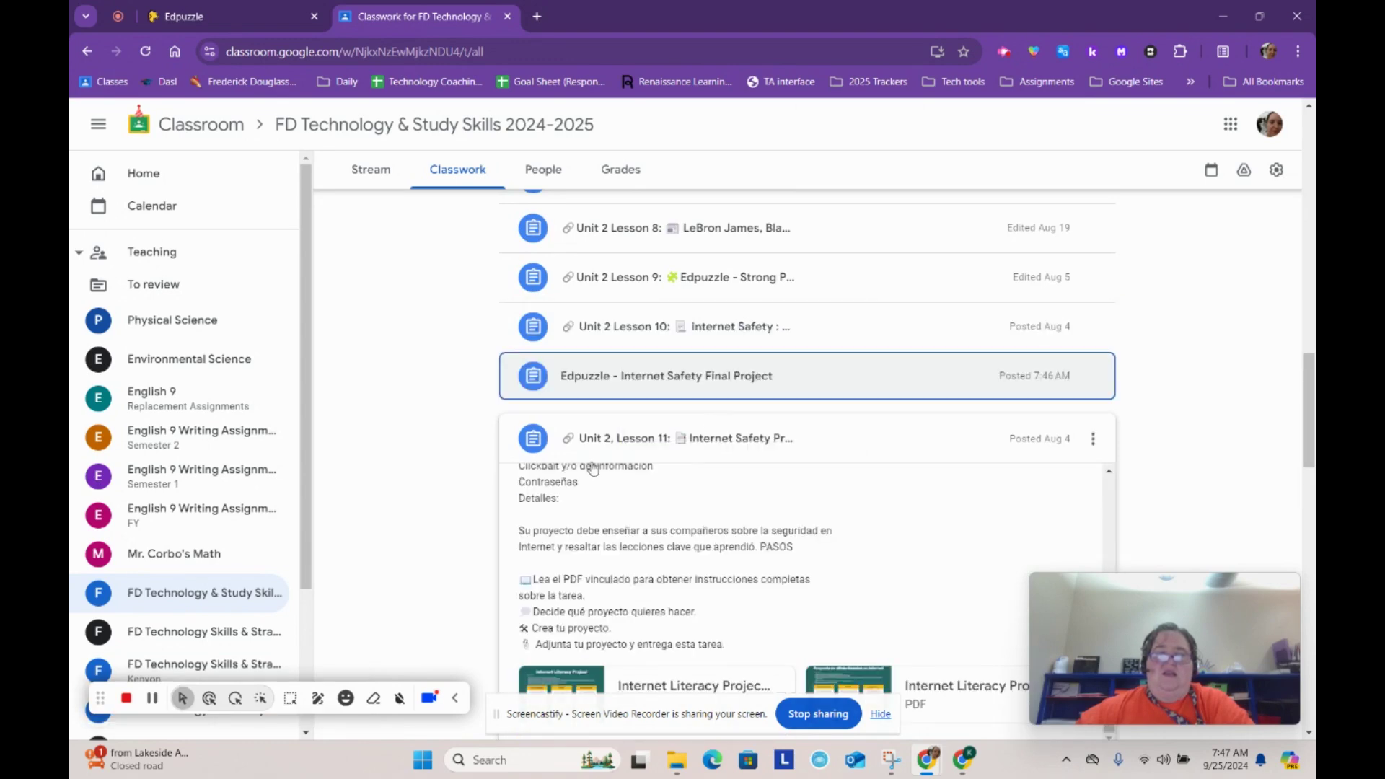
pyautogui.moveTo(729, 374); pyautogui.dragTo(665, 449)
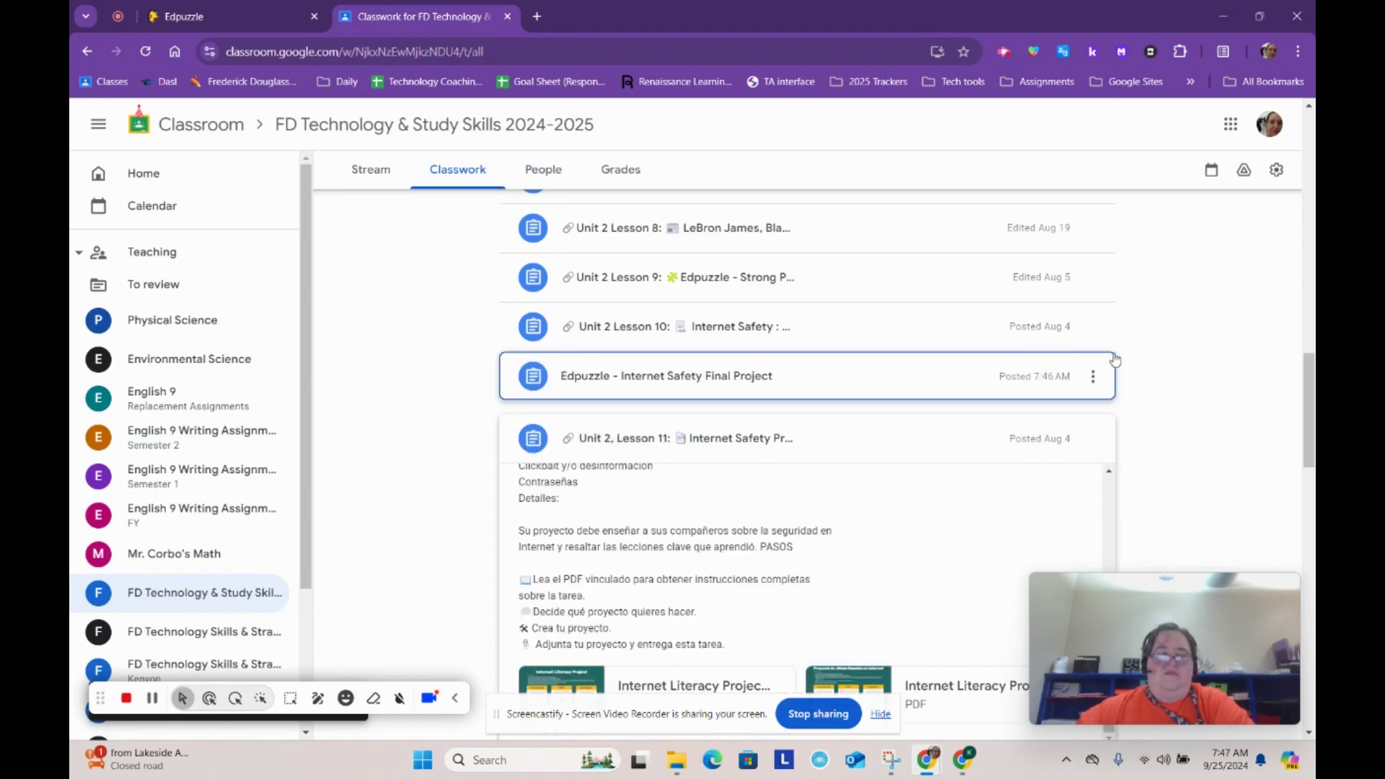
pyautogui.scroll(-2, 985, 322)
pyautogui.scroll(2, 693, 445)
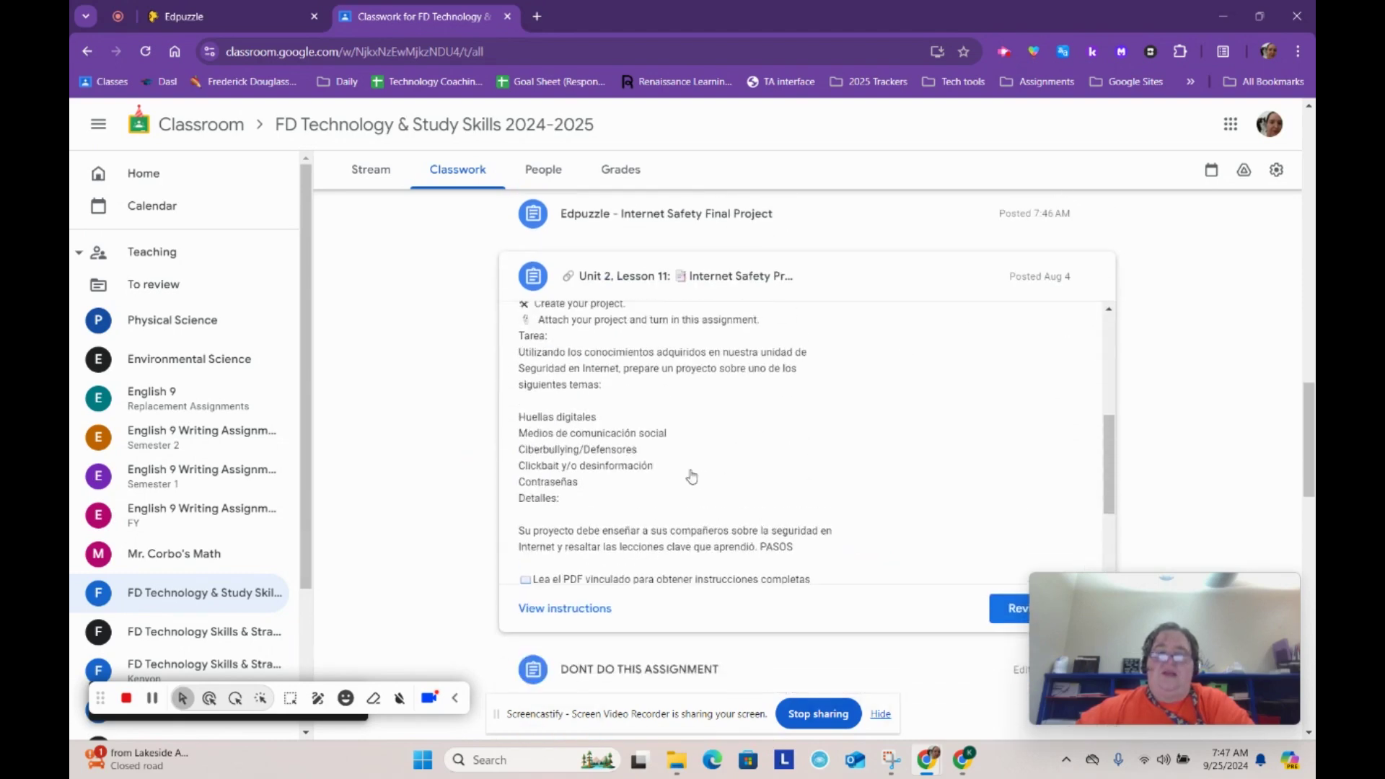
pyautogui.click(809, 277)
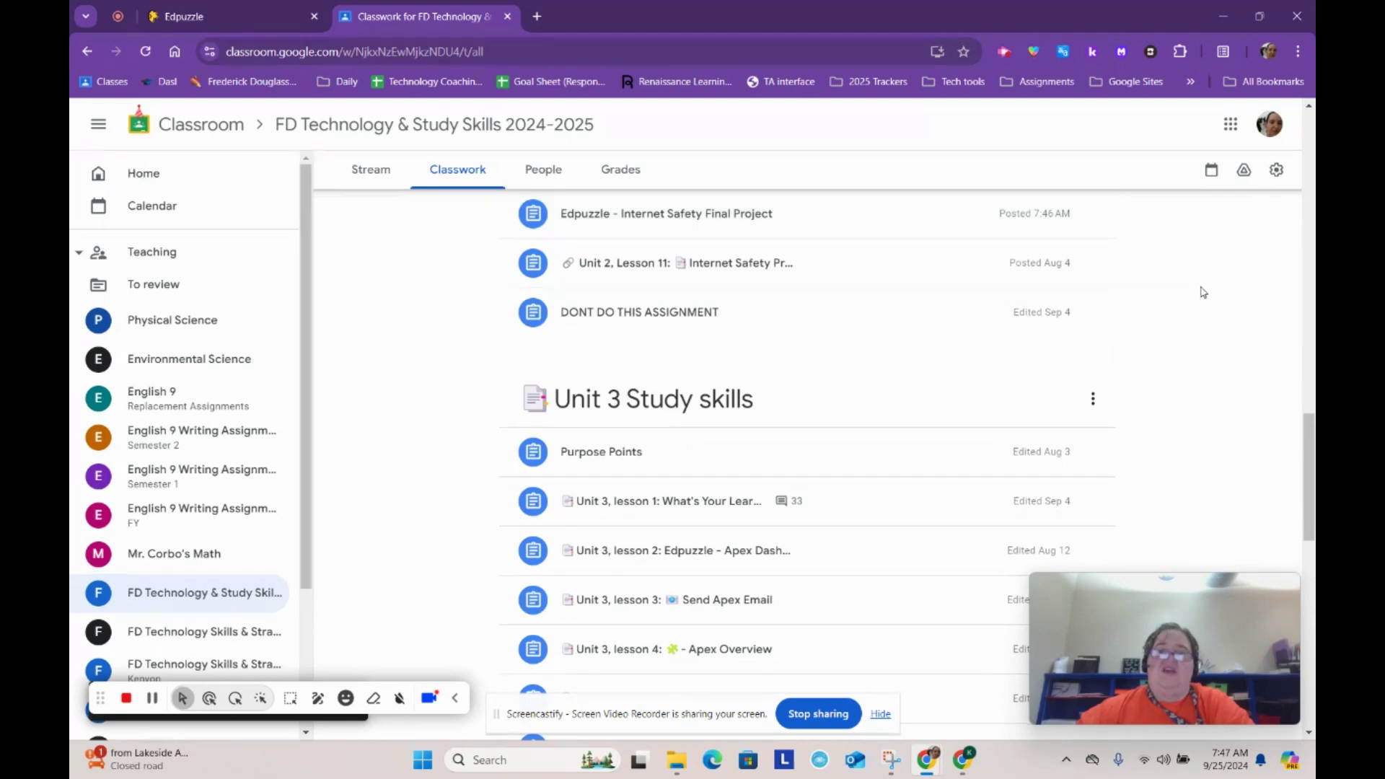
pyautogui.scroll(3, 488, 458)
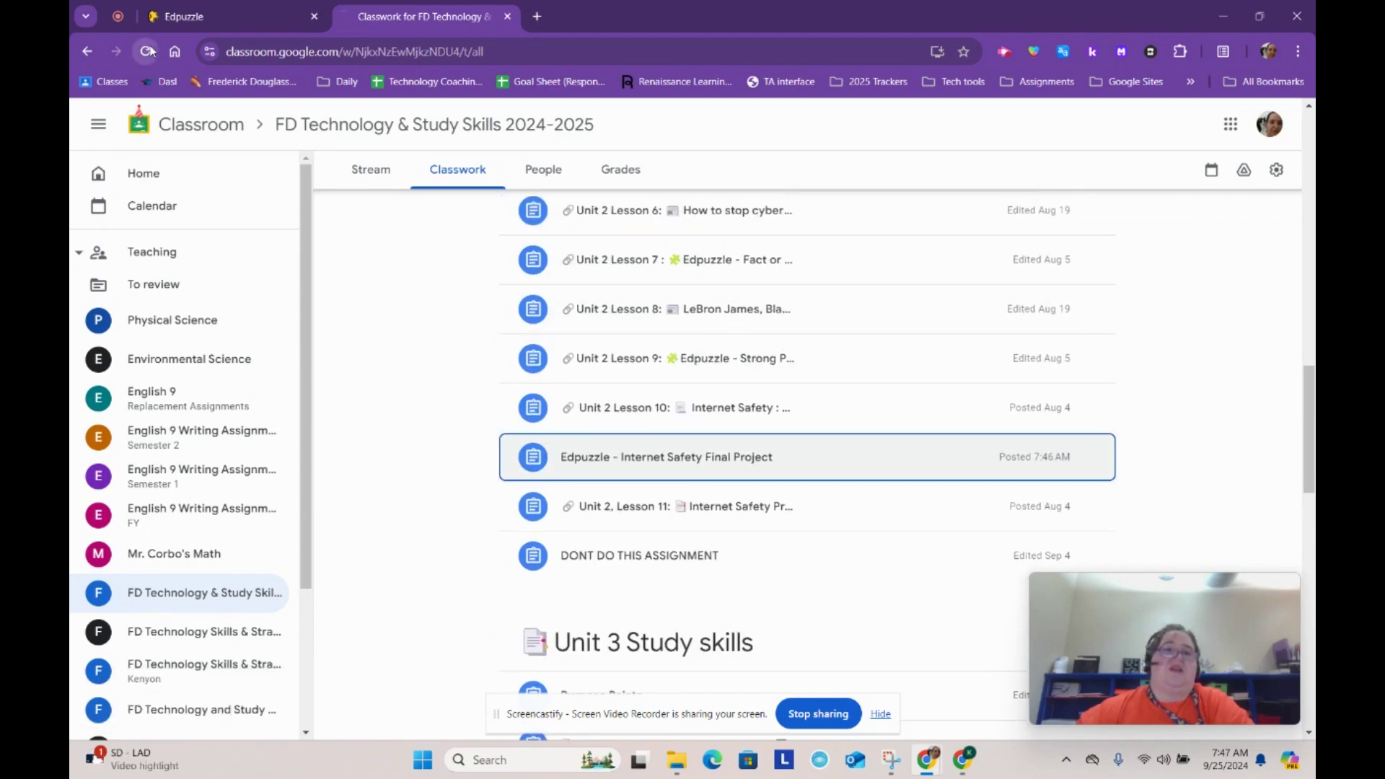
pyautogui.click(479, 170)
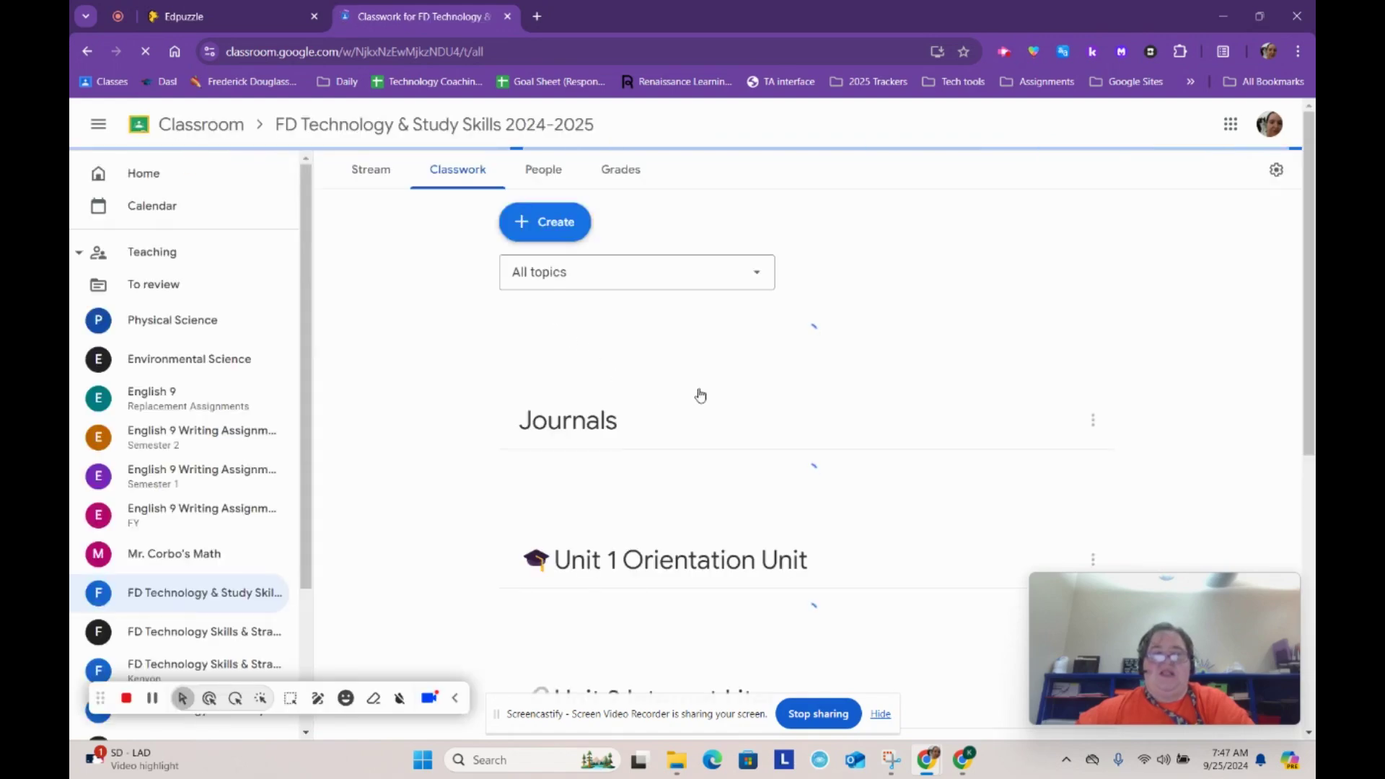
pyautogui.scroll(-15, 914, 387)
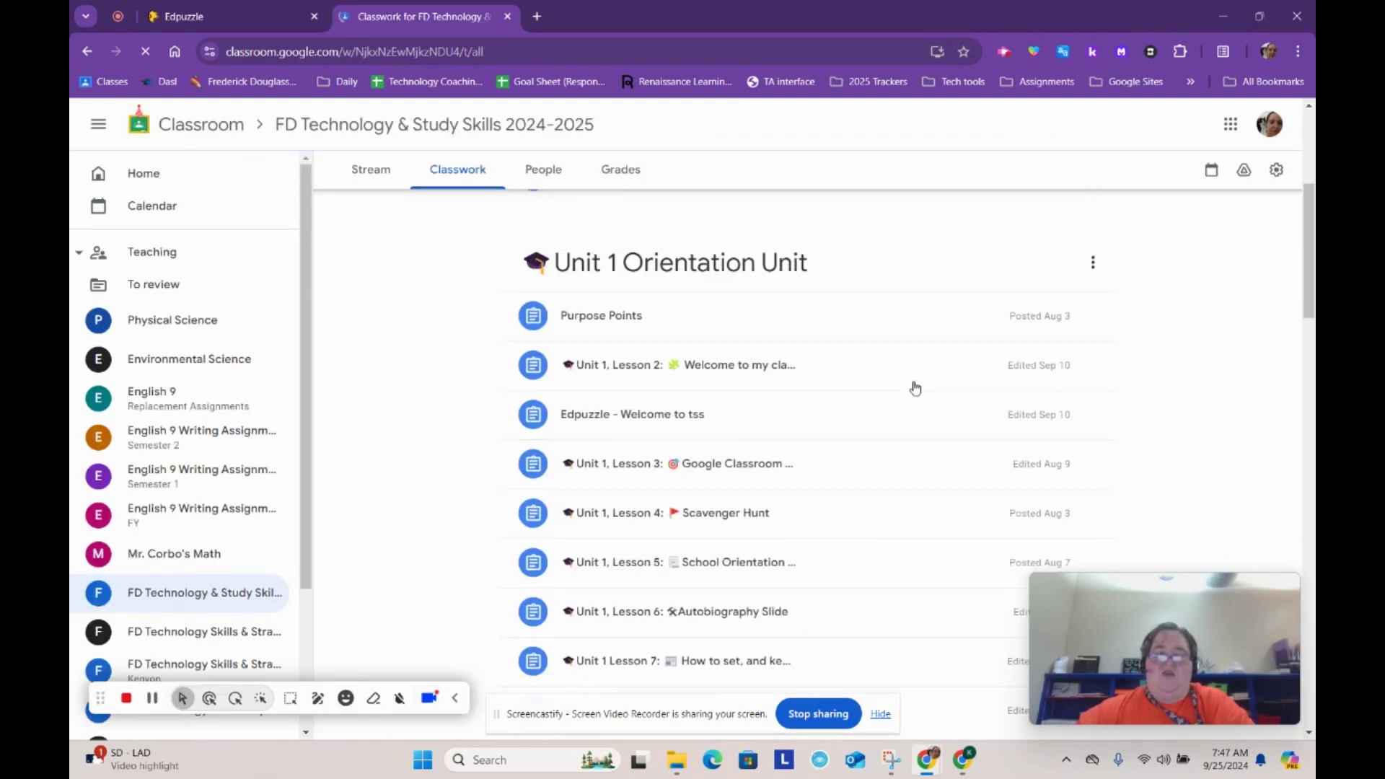
pyautogui.scroll(-2, 913, 385)
pyautogui.scroll(4, 830, 401)
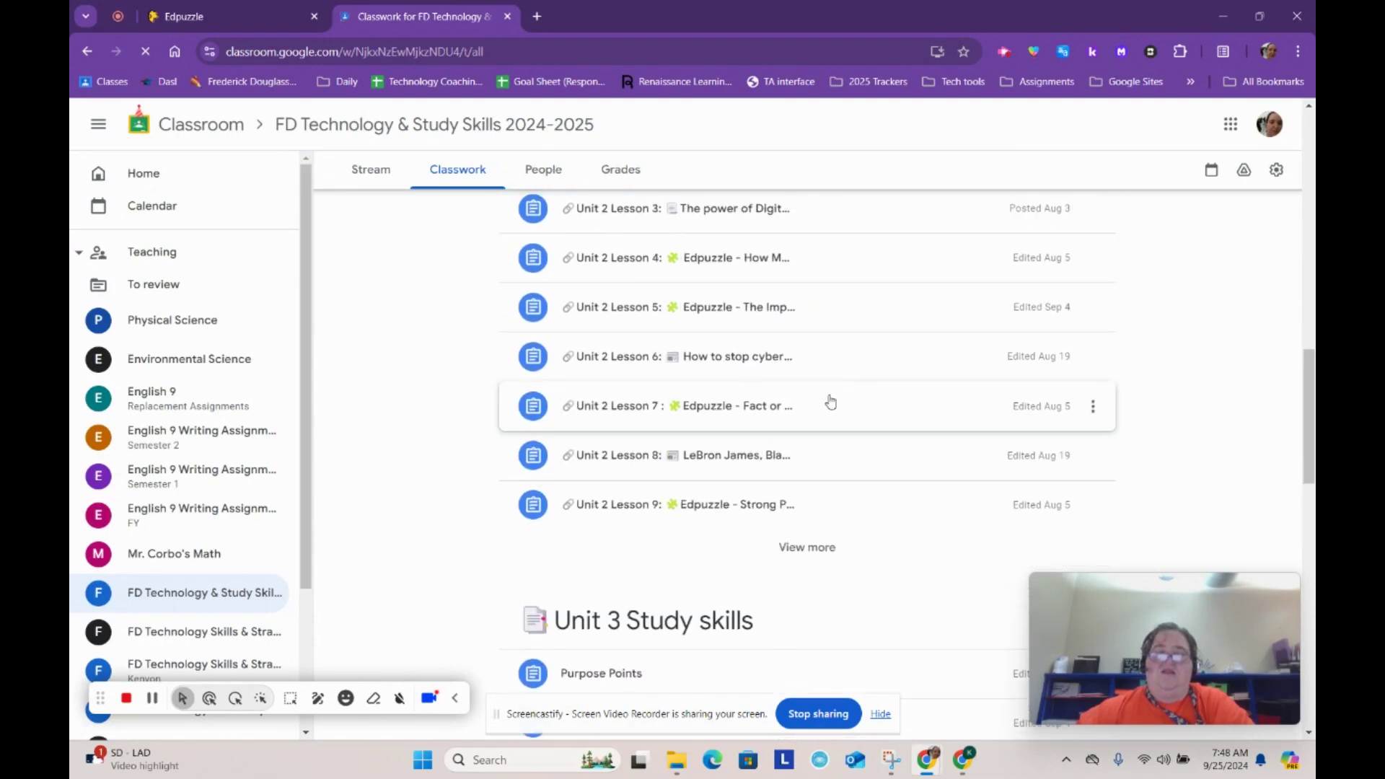
pyautogui.scroll(1, 827, 402)
pyautogui.scroll(-5, 827, 401)
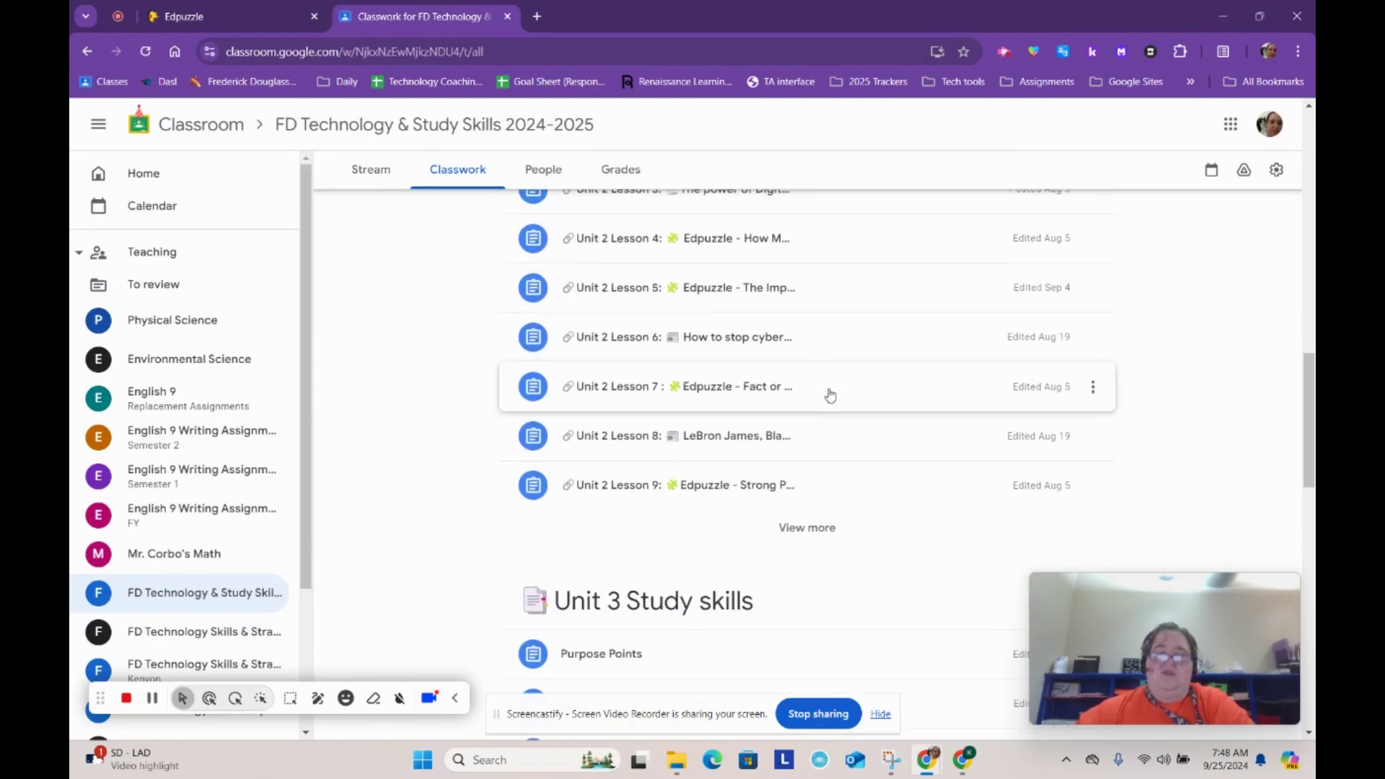
# Open the Edpuzzle - Internet Safety Final Project assignment page and view its Student work
pyautogui.click(809, 466)
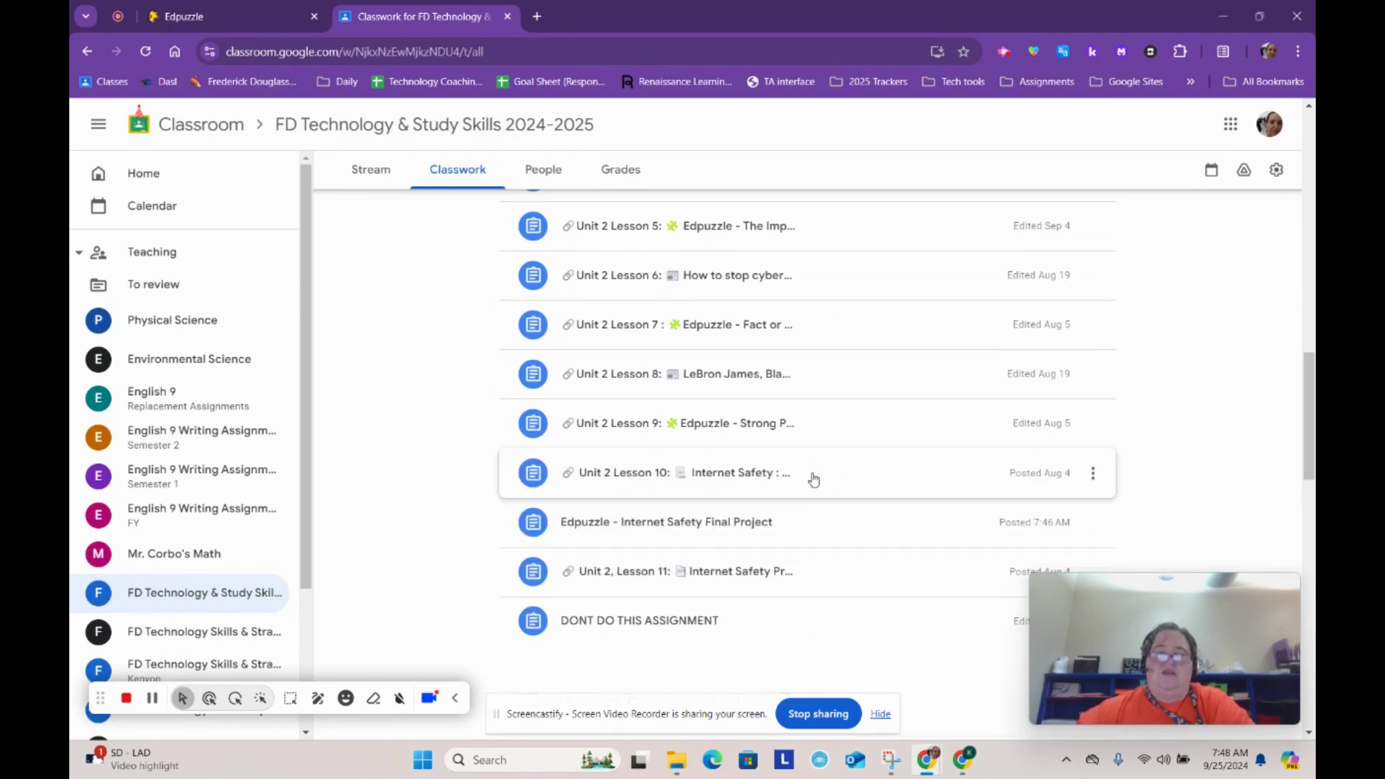
pyautogui.click(702, 531)
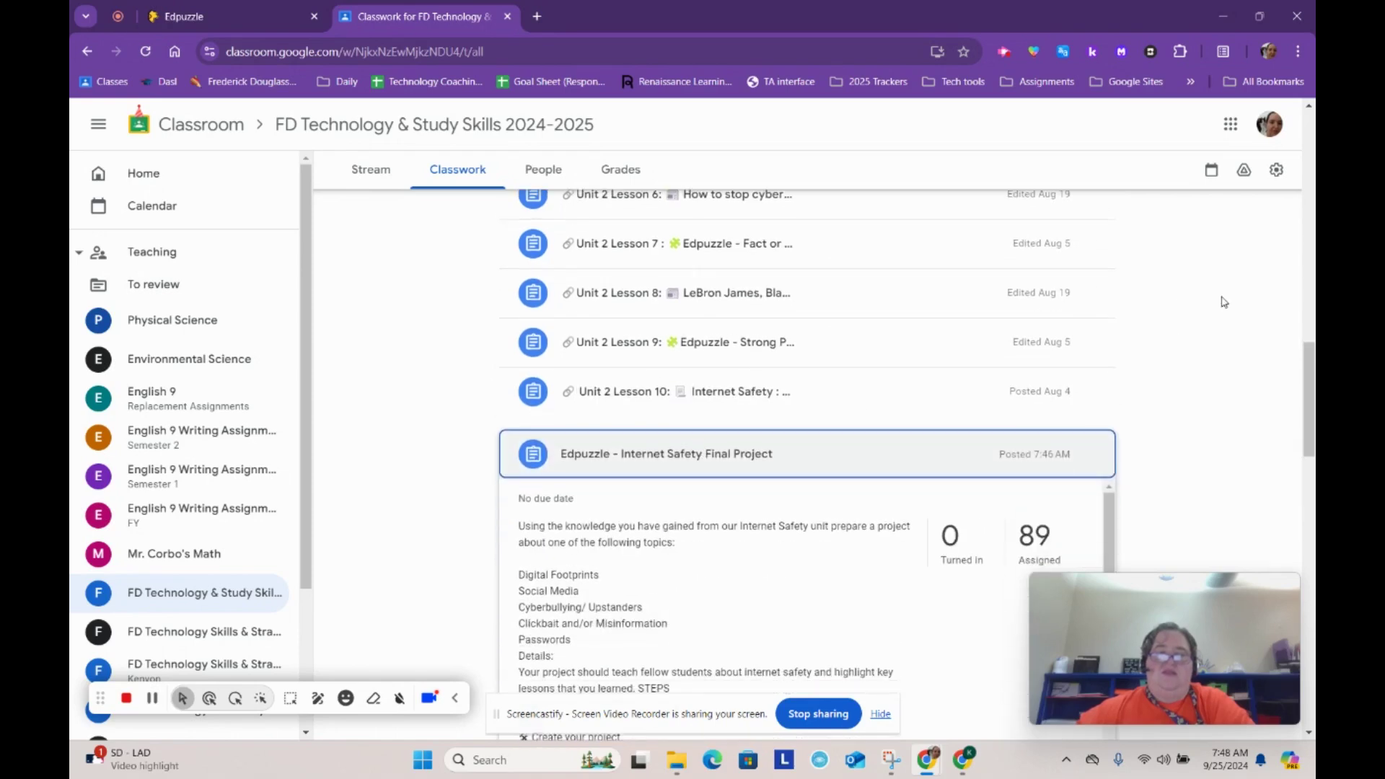
pyautogui.click(565, 543)
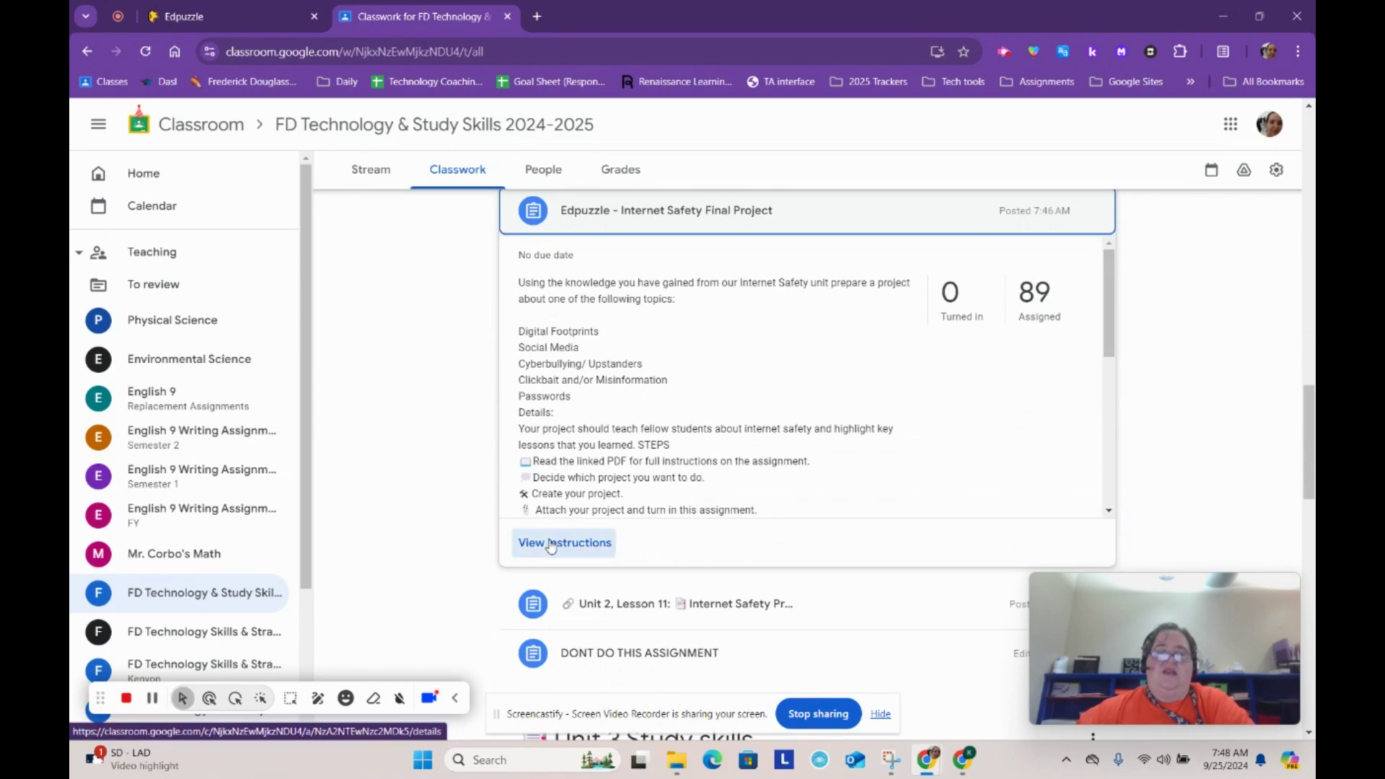
pyautogui.scroll(-5, 898, 285)
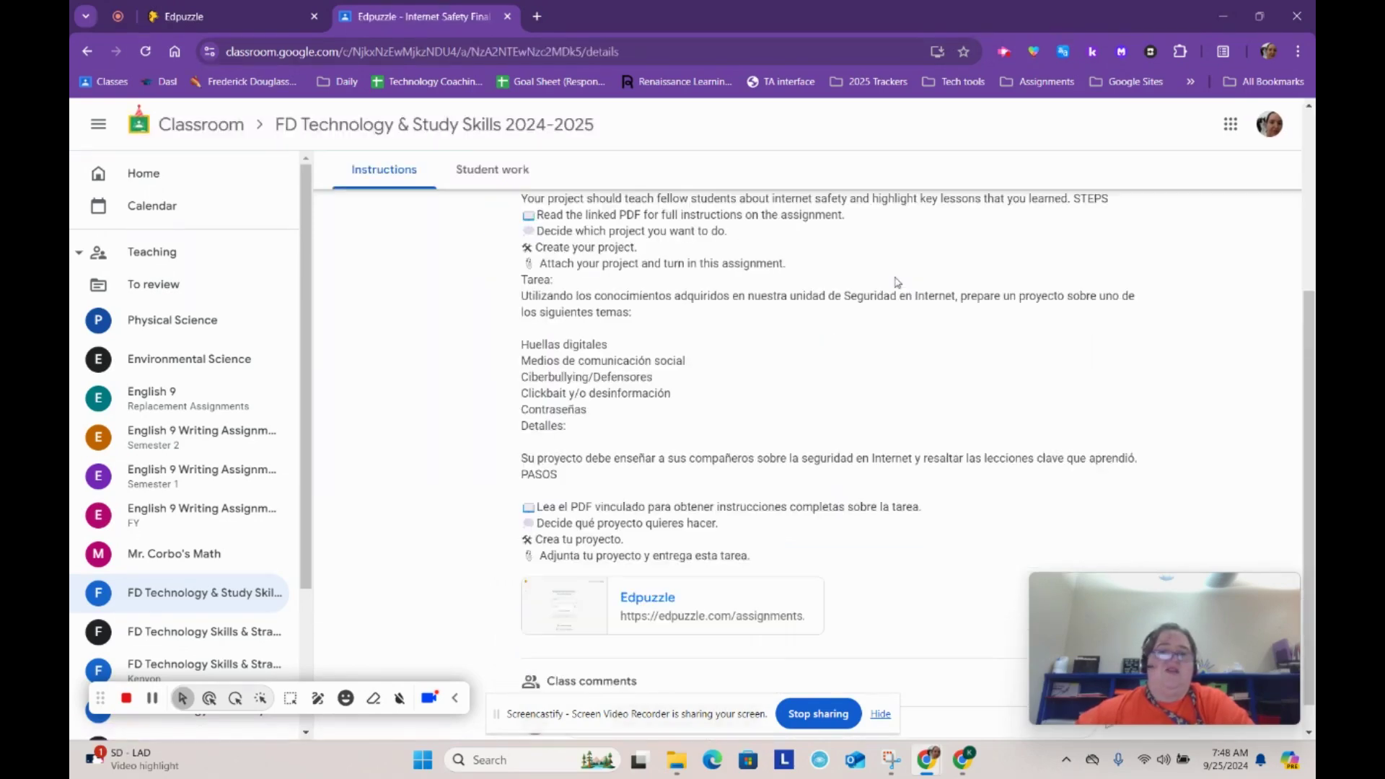
pyautogui.scroll(4, 913, 415)
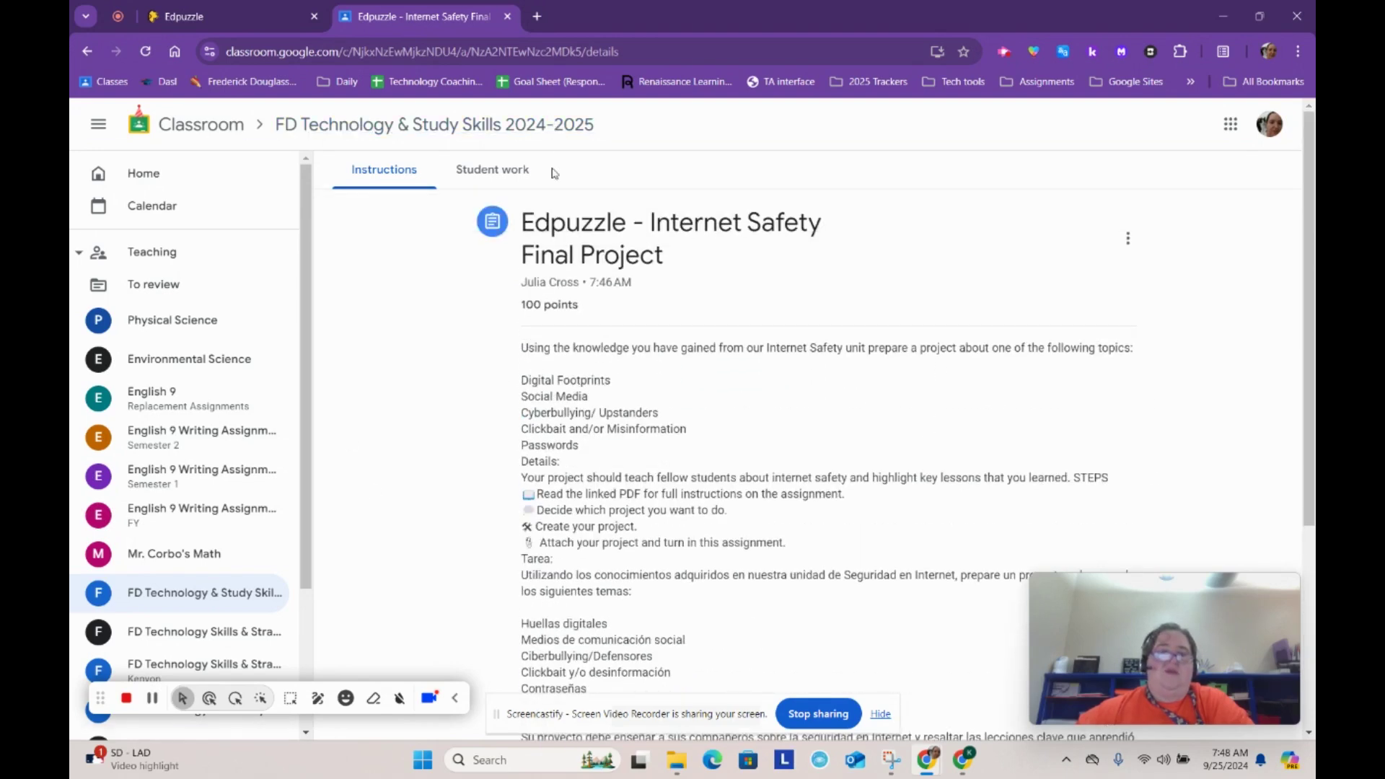
pyautogui.click(527, 172)
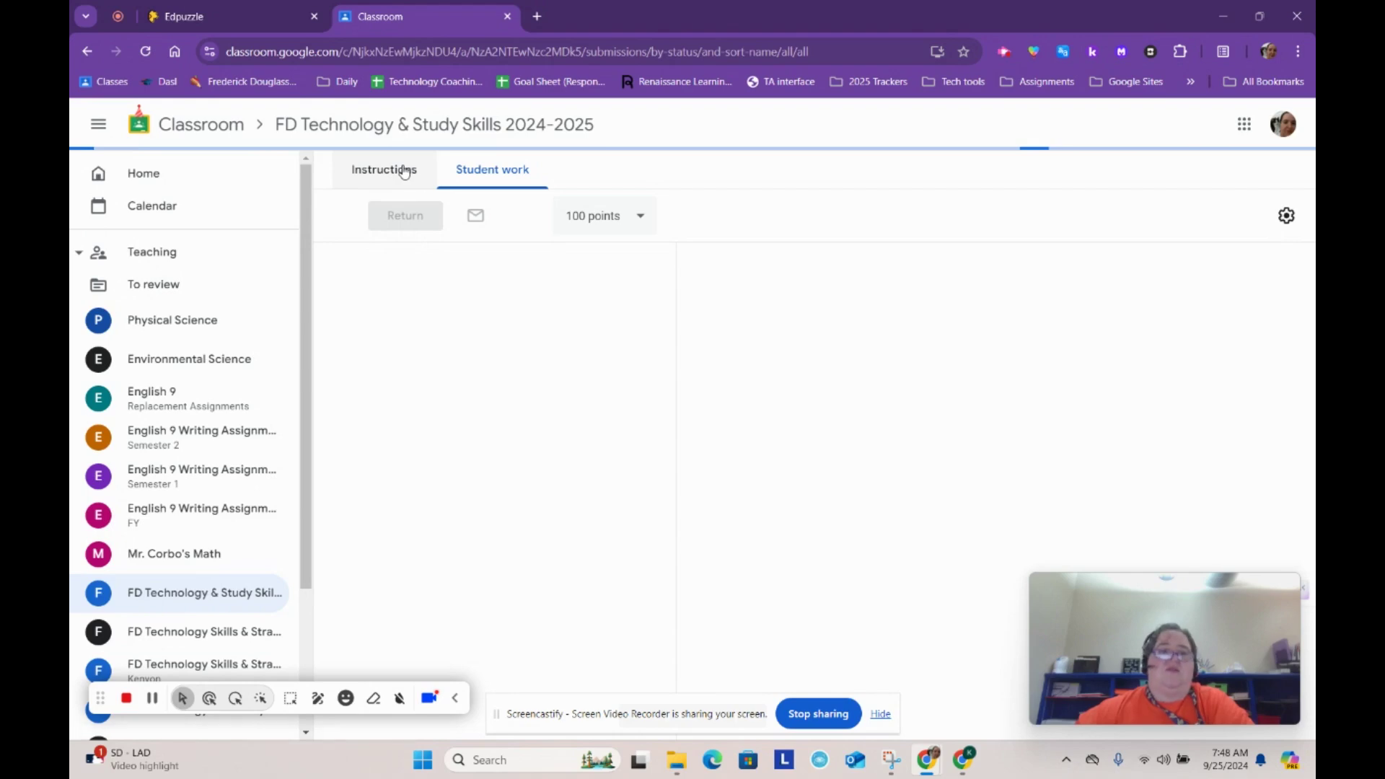
pyautogui.click(405, 172)
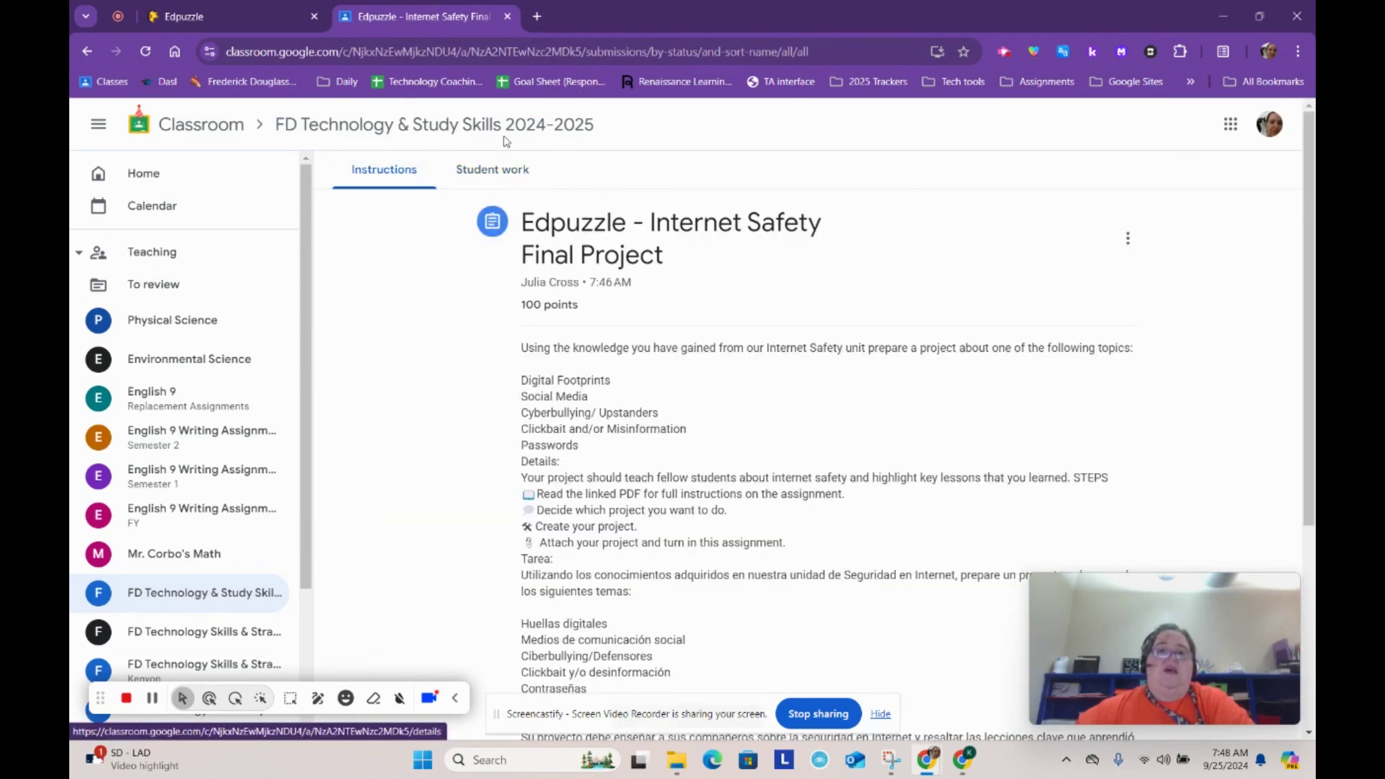